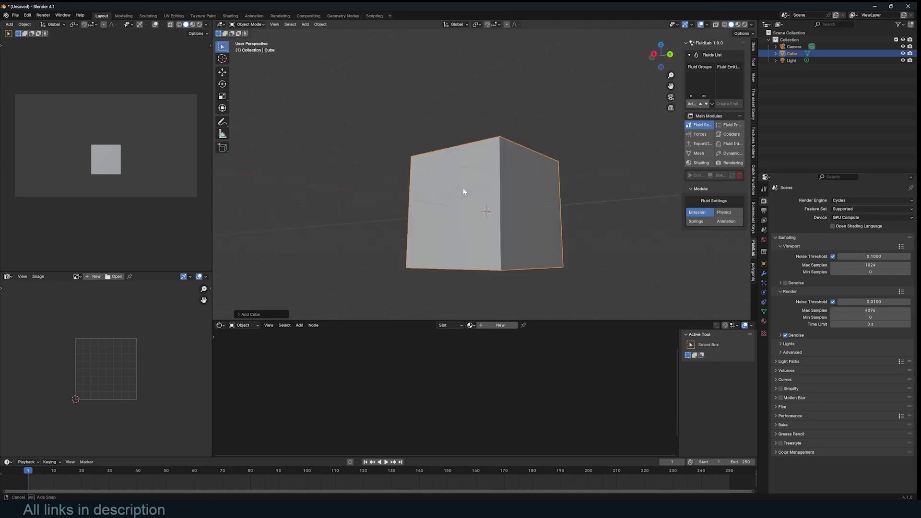
Delete the cube, then add a plane and scale it up as a ground surface.
{"action": "key", "text": "Delete"}
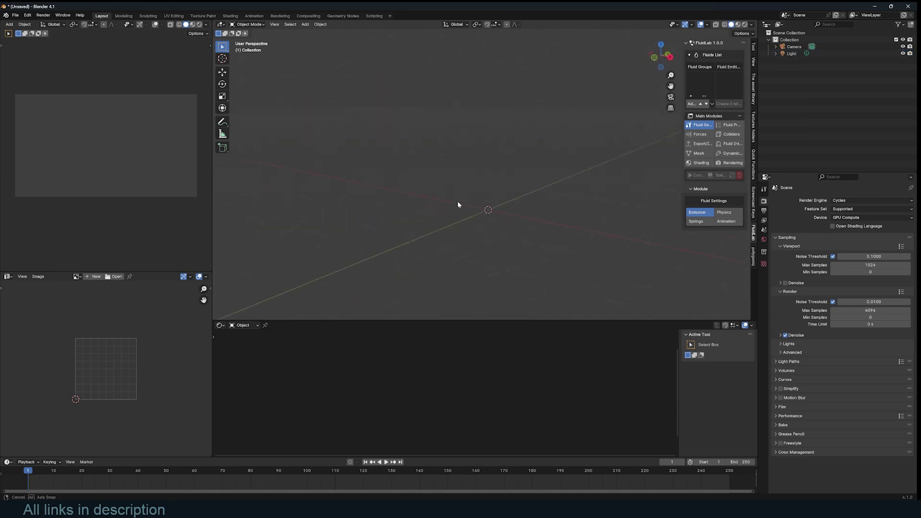
{"action": "key", "text": "shift+a"}
{"action": "mouse_move", "coordinate": [418, 157]}
{"action": "left_click", "coordinate": [451, 164]}
{"action": "key", "text": "s"}
{"action": "left_click", "coordinate": [438, 171]}
Add a UV sphere, scale it down and raise it along Z above the plane.
{"action": "middle_click_drag", "start_coordinate": [438, 171], "coordinate": [462, 179]}
{"action": "key", "text": "shift+a"}
{"action": "mouse_move", "coordinate": [460, 176]}
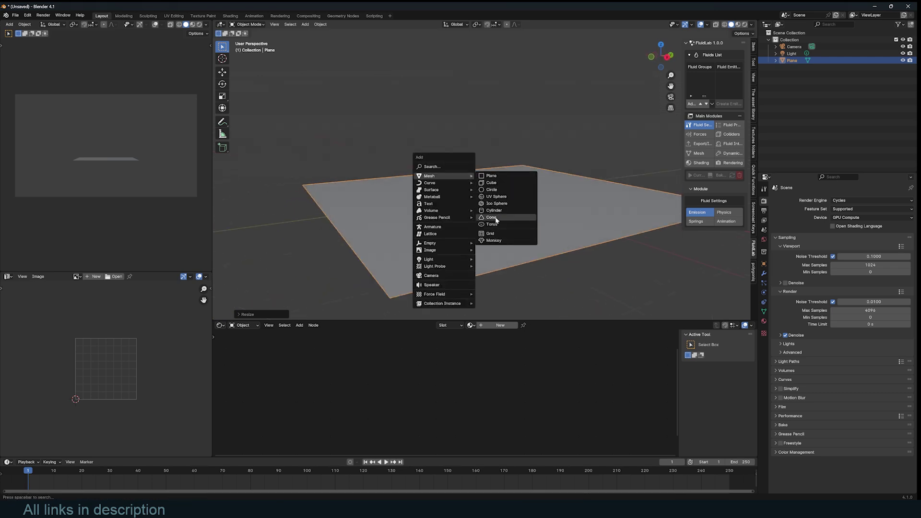
{"action": "left_click", "coordinate": [495, 196]}
{"action": "key", "text": "g"}
{"action": "key", "text": "s"}
{"action": "left_click", "coordinate": [519, 215]}
{"action": "key", "text": "g"}
{"action": "key", "text": "z"}
{"action": "left_click", "coordinate": [519, 152]}
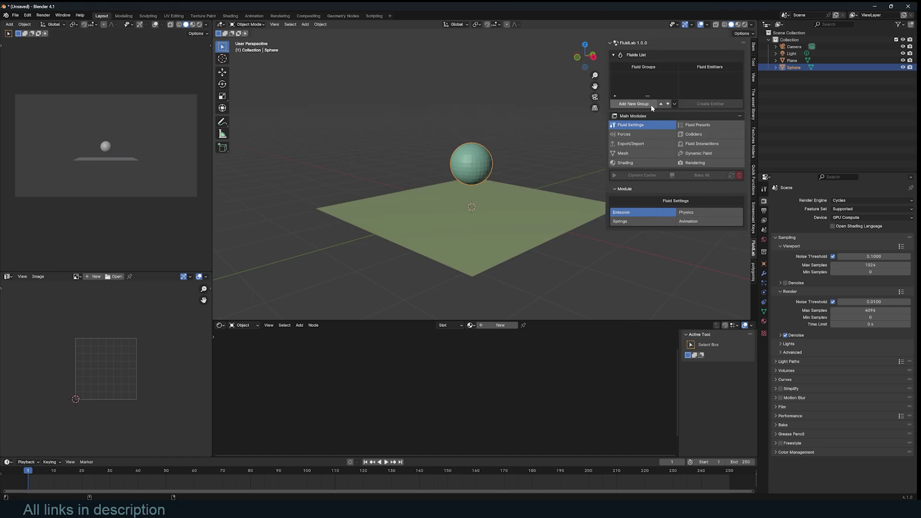
Create a Geometry fluid group named Sphere with the sphere as its emitter, and play the simulation.
{"action": "left_click", "coordinate": [650, 107]}
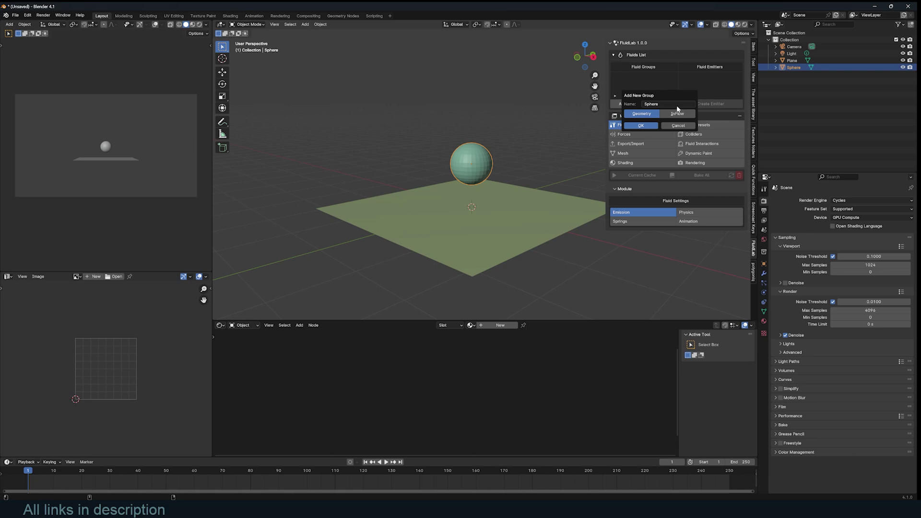
{"action": "left_click", "coordinate": [650, 126]}
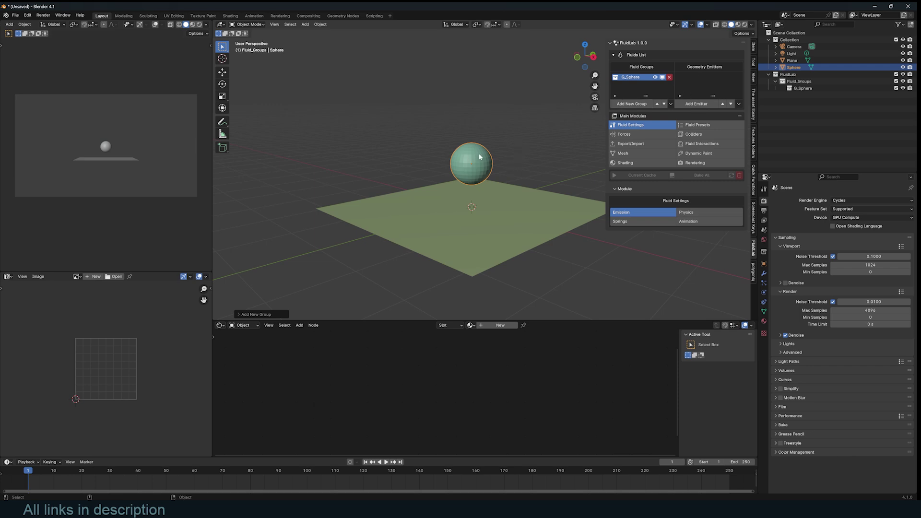
{"action": "left_click", "coordinate": [691, 105]}
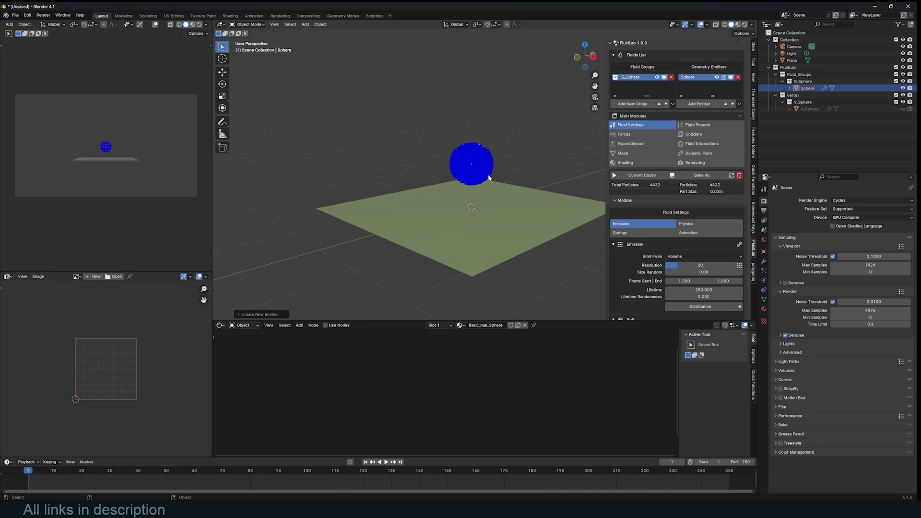
{"action": "key", "text": "space"}
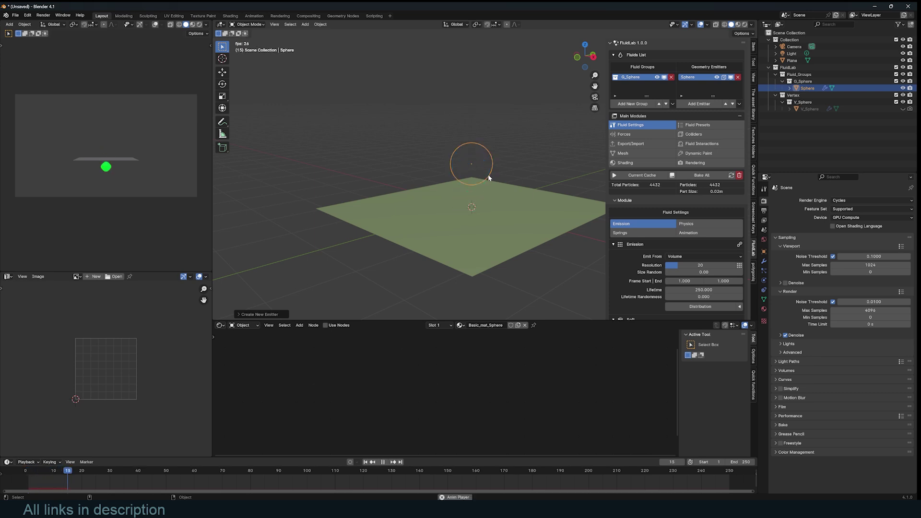
{"action": "key", "text": "Escape"}
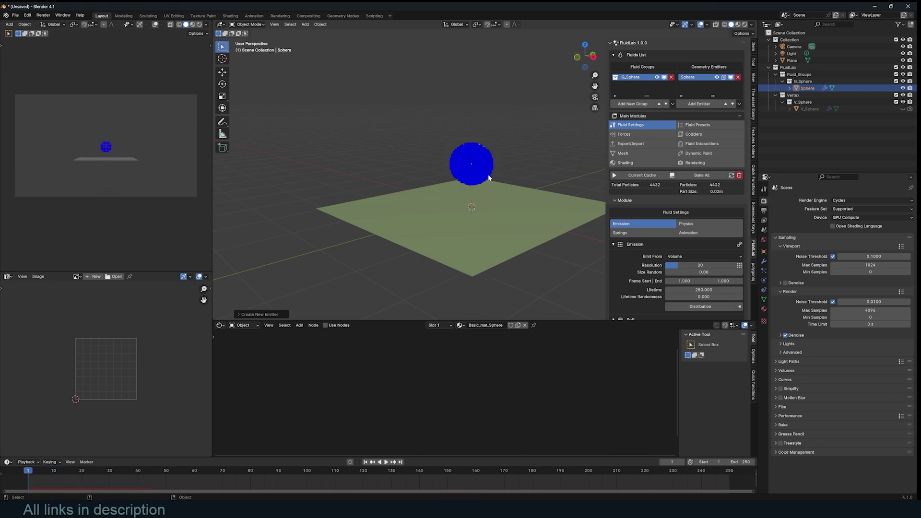
Add the plane as a selection collider and play the simulation to see the fluid hit it.
{"action": "middle_click_drag", "start_coordinate": [498, 201], "coordinate": [491, 231]}
{"action": "left_click", "coordinate": [488, 227]}
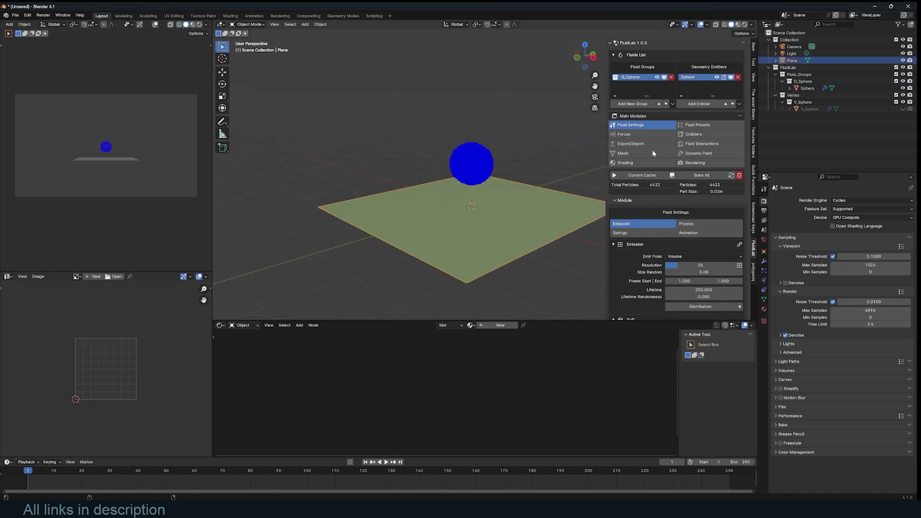
{"action": "left_click", "coordinate": [703, 134]}
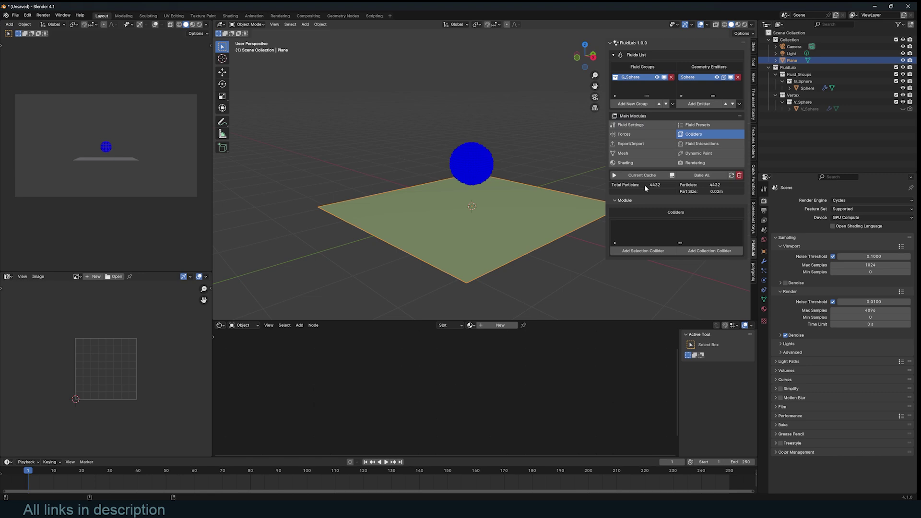
{"action": "left_click", "coordinate": [663, 250]}
{"action": "key", "text": "space"}
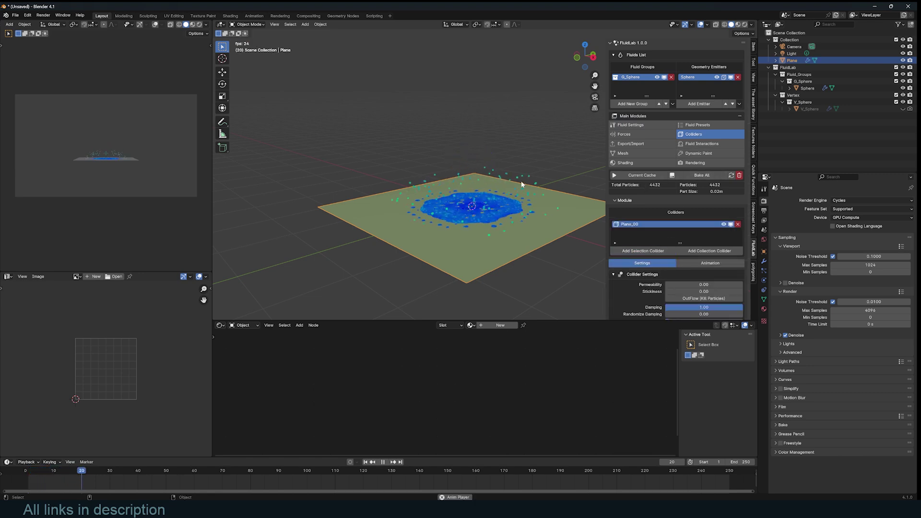
{"action": "mouse_move", "coordinate": [521, 181]}
{"action": "middle_mouse_down"}
{"action": "mouse_move", "coordinate": [517, 165]}
{"action": "mouse_move", "coordinate": [508, 176]}
{"action": "middle_mouse_up"}
{"action": "key", "text": "Escape"}
{"action": "key", "text": "space"}
{"action": "key", "text": "Escape"}
Move the sphere emitter higher along Z and play the simulation from there.
{"action": "left_click", "coordinate": [479, 163]}
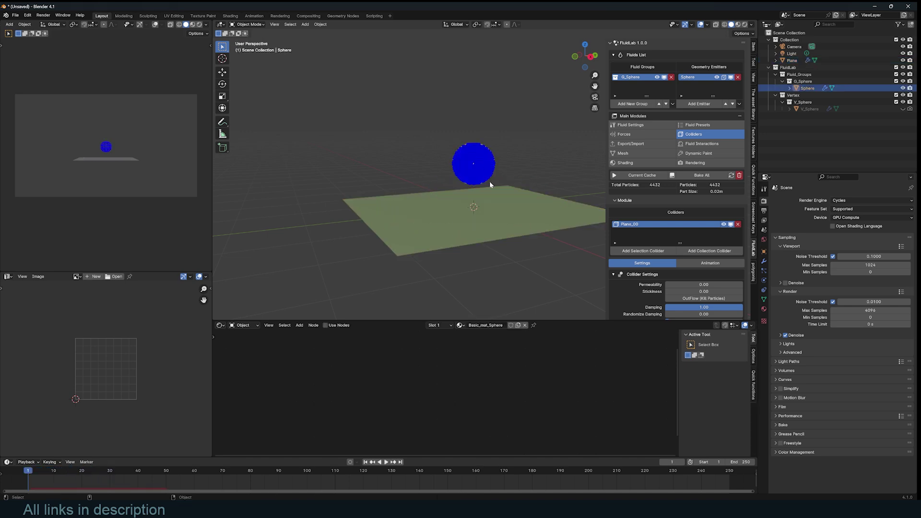
{"action": "key", "text": "g"}
{"action": "key", "text": "z"}
{"action": "left_click", "coordinate": [509, 100]}
{"action": "key", "text": "space"}
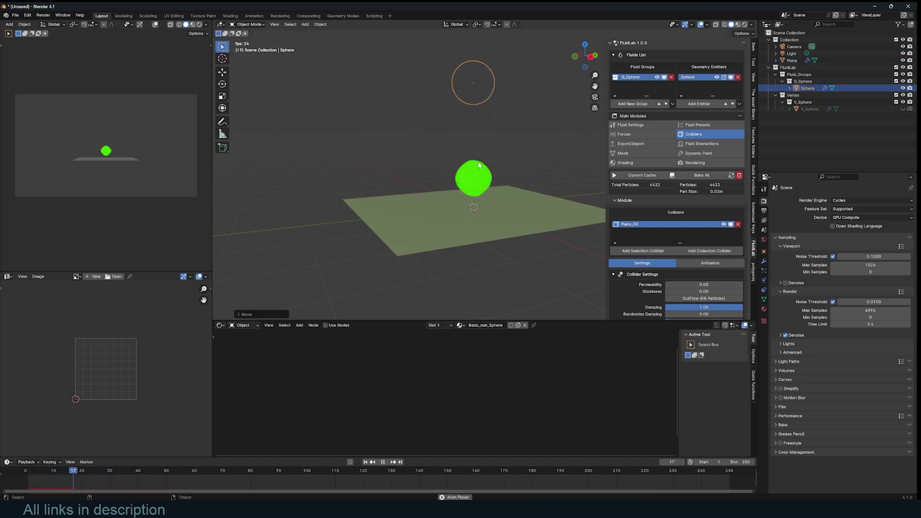
{"action": "key", "text": "Escape"}
Move the sphere emitter to two distant positions away from the plane, playing the simulation after each move.
{"action": "scroll", "coordinate": [478, 161], "scroll_direction": "down", "scroll_amount": 5}
{"action": "scroll", "coordinate": [405, 203], "scroll_direction": "down", "scroll_amount": 4}
{"action": "key", "text": "g"}
{"action": "left_click", "coordinate": [594, 150]}
{"action": "middle_click_drag", "start_coordinate": [490, 182], "coordinate": [429, 185], "text": "shift"}
{"action": "key", "text": "space"}
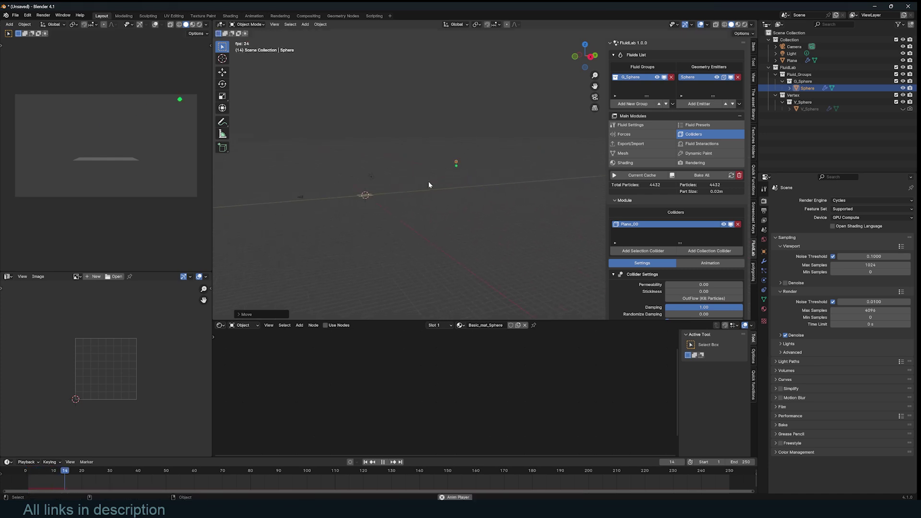
{"action": "key", "text": "Escape"}
{"action": "key", "text": "g"}
{"action": "left_click", "coordinate": [265, 140]}
{"action": "key", "text": "space"}
{"action": "key", "text": "Escape"}
{"action": "scroll", "coordinate": [476, 200], "scroll_direction": "up", "scroll_amount": 6}
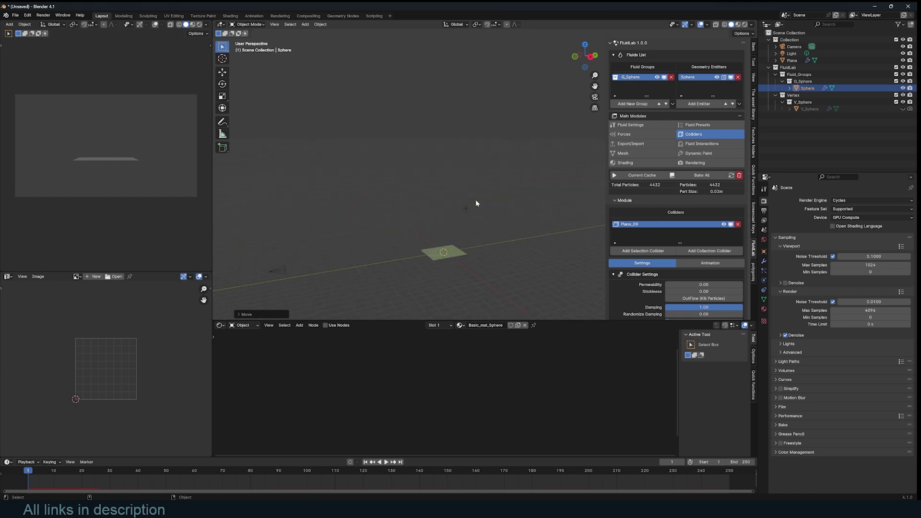
Snap the sphere emitter back to the 3D cursor and raise it along Z above the plane.
{"action": "key", "text": "shift+s"}
{"action": "left_click", "coordinate": [458, 152]}
{"action": "key", "text": "KP_Decimal"}
{"action": "scroll", "coordinate": [454, 209], "scroll_direction": "down", "scroll_amount": 6}
{"action": "key", "text": "g"}
{"action": "key", "text": "z"}
{"action": "left_click", "coordinate": [464, 133]}
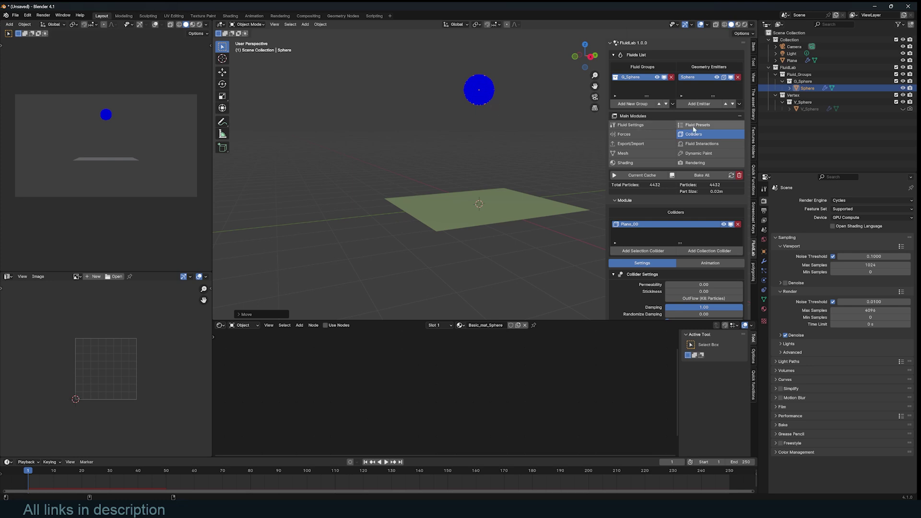
Raise the sphere emitter's emission Resolution to 51 and play the simulation.
{"action": "left_click", "coordinate": [643, 124]}
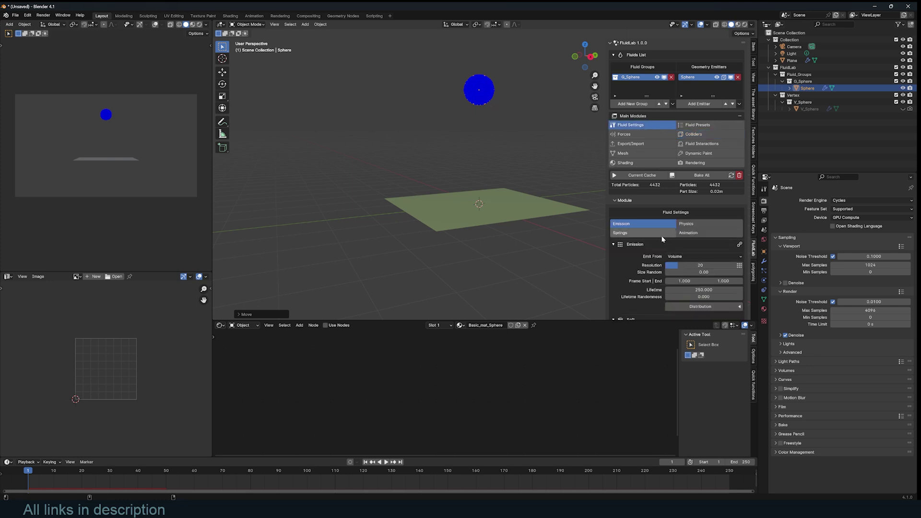
{"action": "scroll", "coordinate": [638, 231], "scroll_direction": "down", "scroll_amount": 3}
{"action": "scroll", "coordinate": [631, 291], "scroll_direction": "down", "scroll_amount": 1}
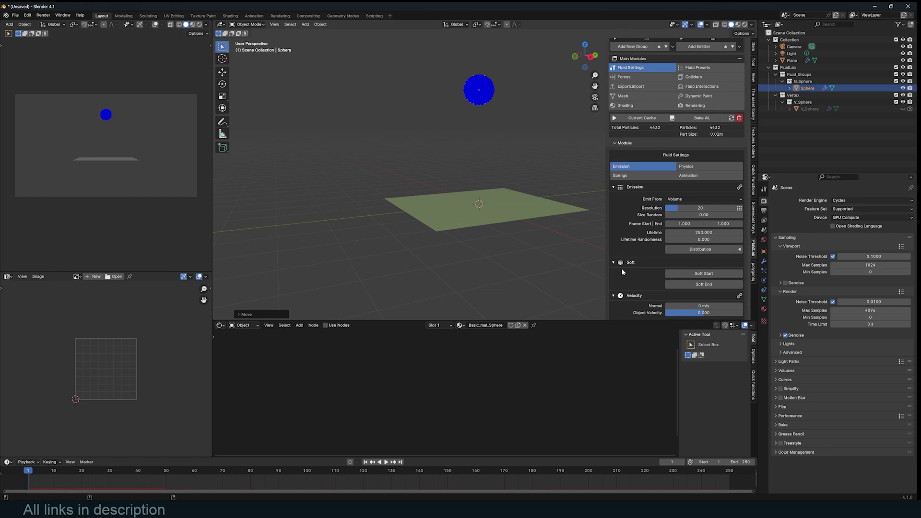
{"action": "left_click_drag", "start_coordinate": [683, 208], "coordinate": [711, 208]}
{"action": "key", "text": "space"}
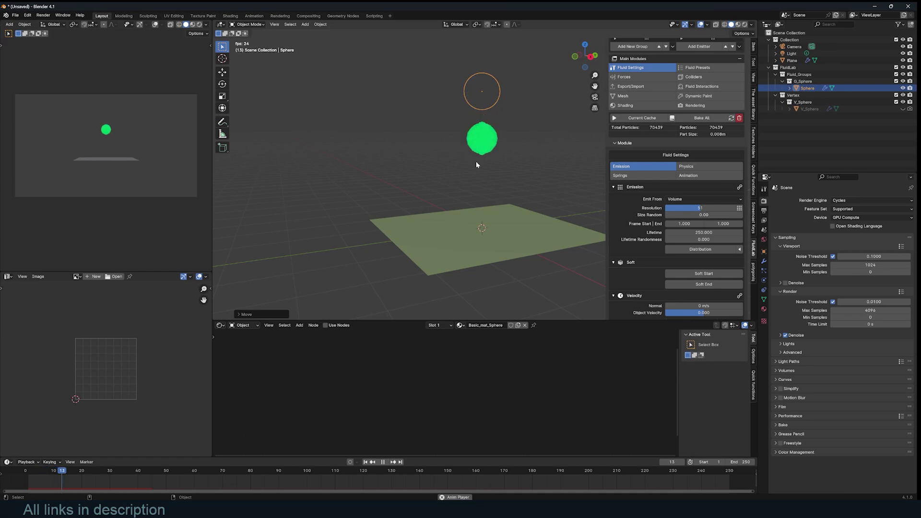
{"action": "key", "text": "Escape"}
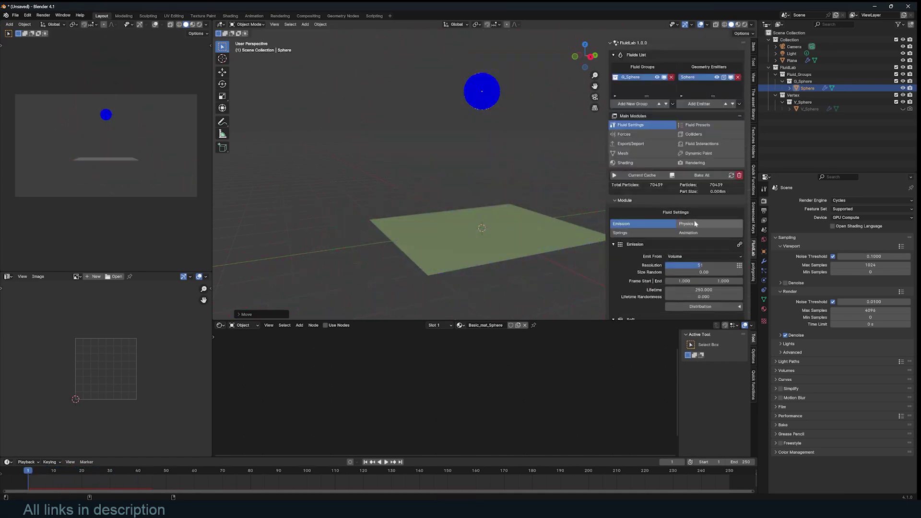
Enable Adaptive integration in the fluid's physics settings and play the simulation.
{"action": "left_click", "coordinate": [697, 224]}
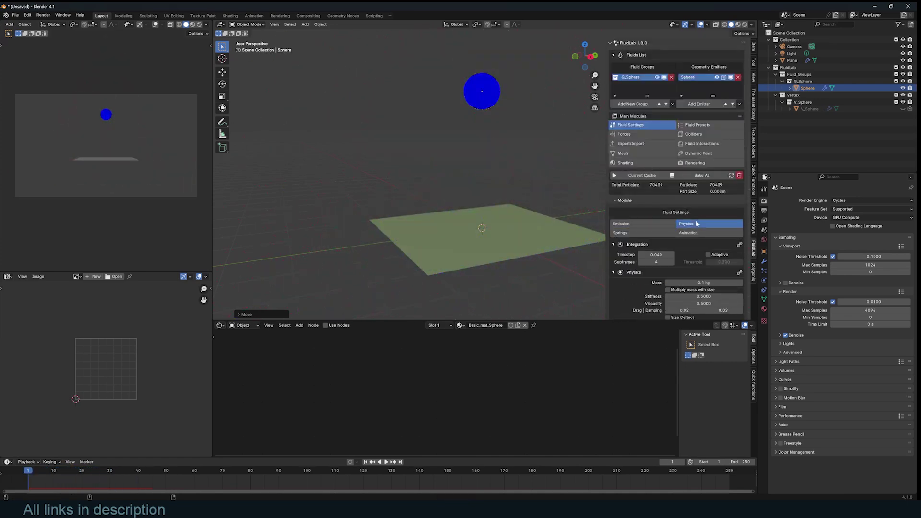
{"action": "left_click", "coordinate": [713, 258]}
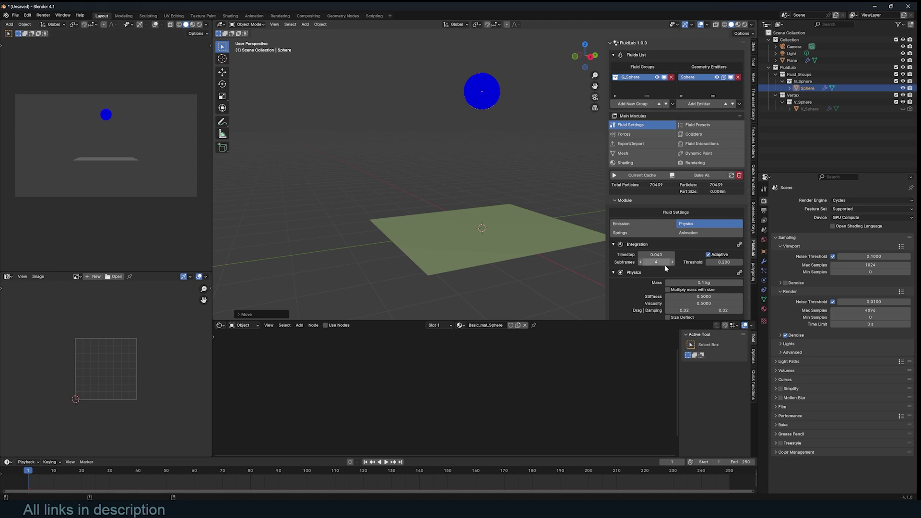
{"action": "key", "text": "space"}
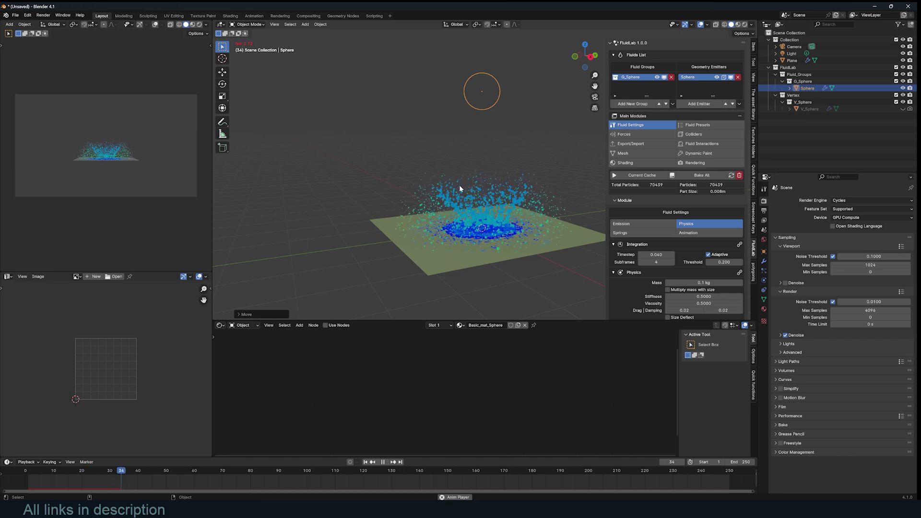
{"action": "key", "text": "Escape"}
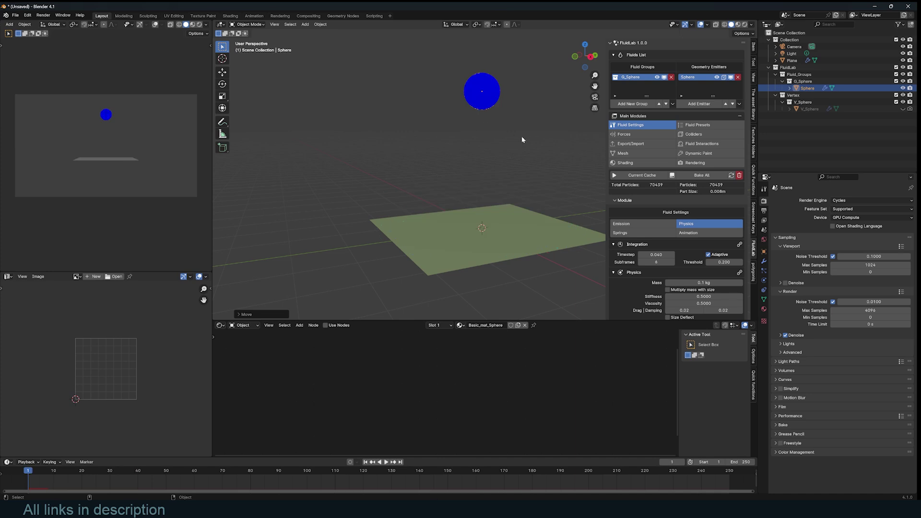
Delete the sphere emitter, then search the asset library for "man" and add the man 2 character to the scene.
{"action": "key", "text": "x"}
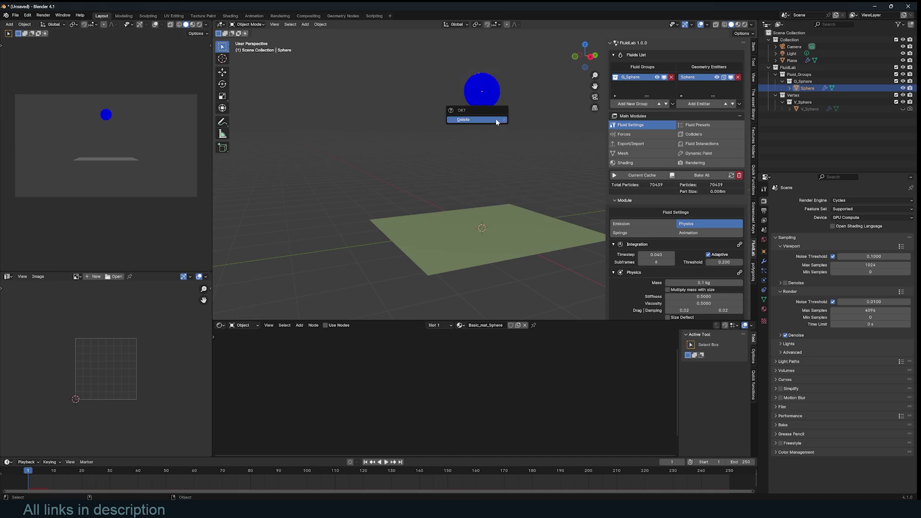
{"action": "left_click", "coordinate": [485, 119]}
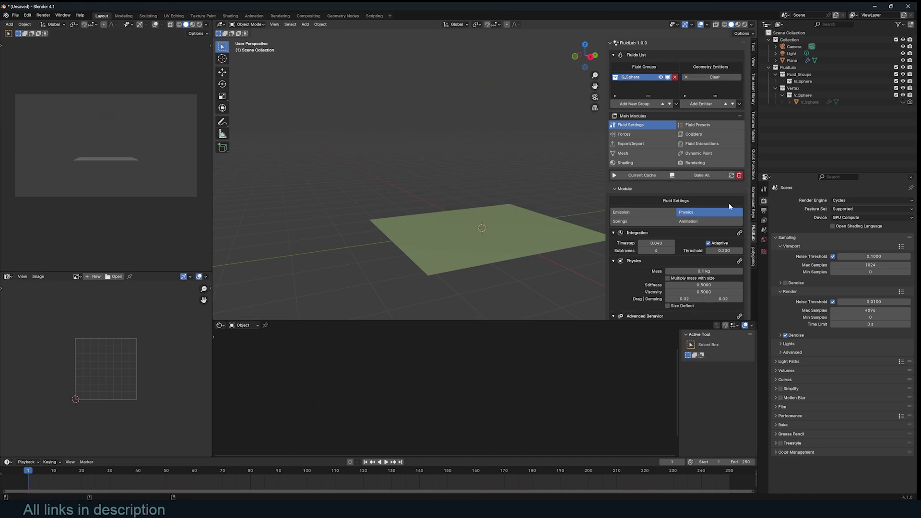
{"action": "left_click", "coordinate": [753, 99]}
{"action": "left_click", "coordinate": [623, 100]}
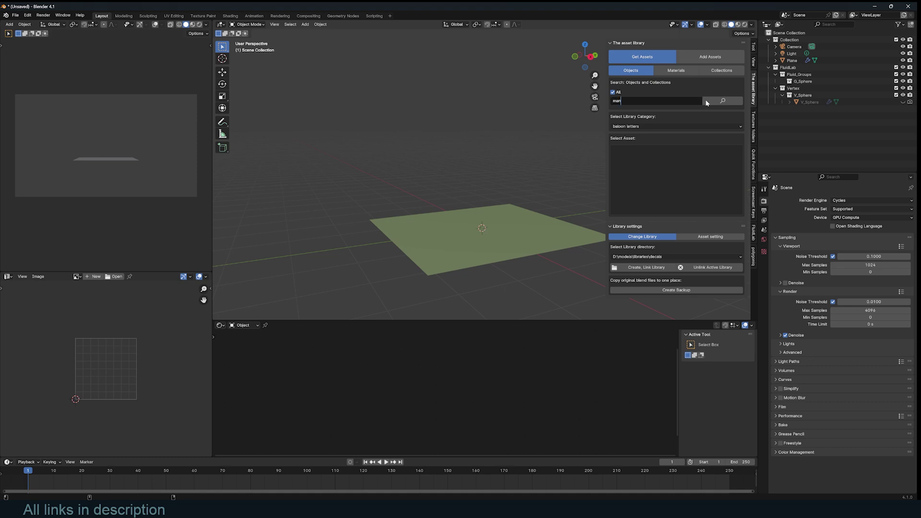
{"action": "key", "text": "Return"}
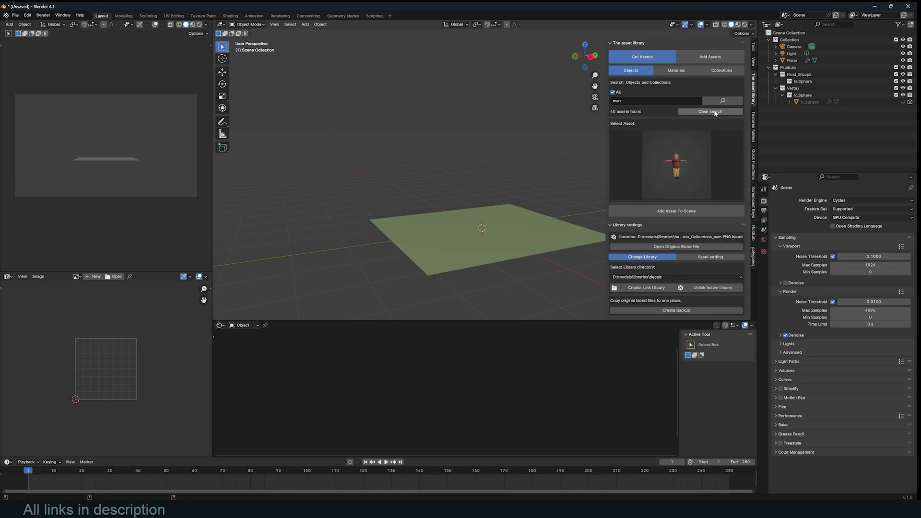
{"action": "left_click", "coordinate": [694, 156]}
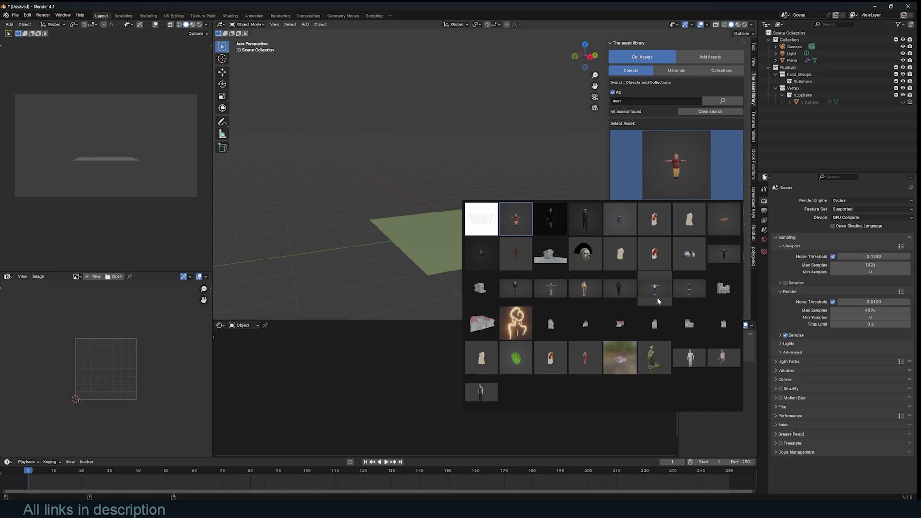
{"action": "left_click", "coordinate": [723, 357]}
{"action": "left_click", "coordinate": [693, 211]}
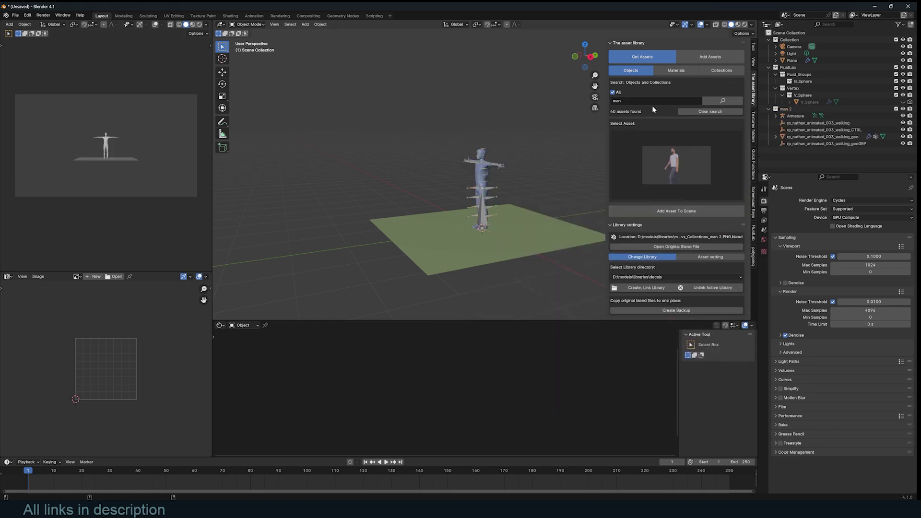
Select the character's armature, replace the Shader Editor with the Action Editor and assign the Take 001 BaseLayer.001 action.
{"action": "left_click", "coordinate": [494, 181]}
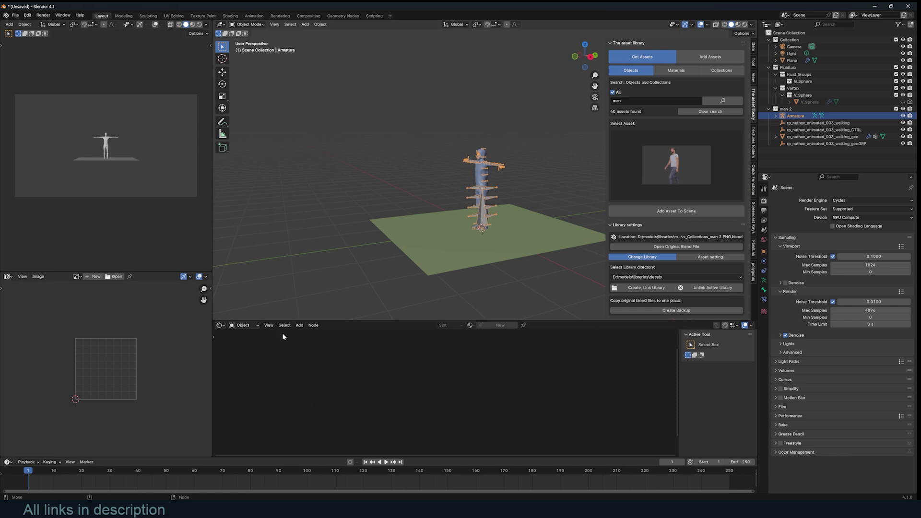
{"action": "left_click", "coordinate": [218, 326]}
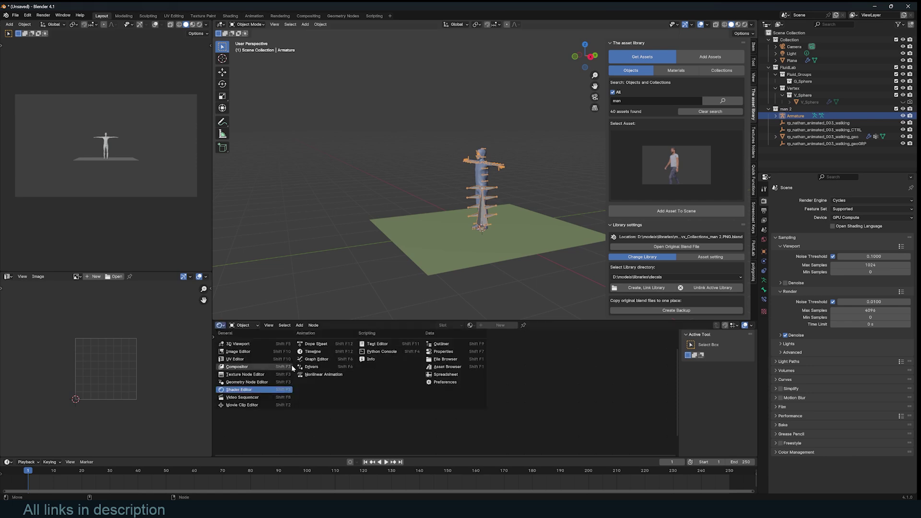
{"action": "left_click", "coordinate": [351, 343]}
{"action": "left_click", "coordinate": [272, 325]}
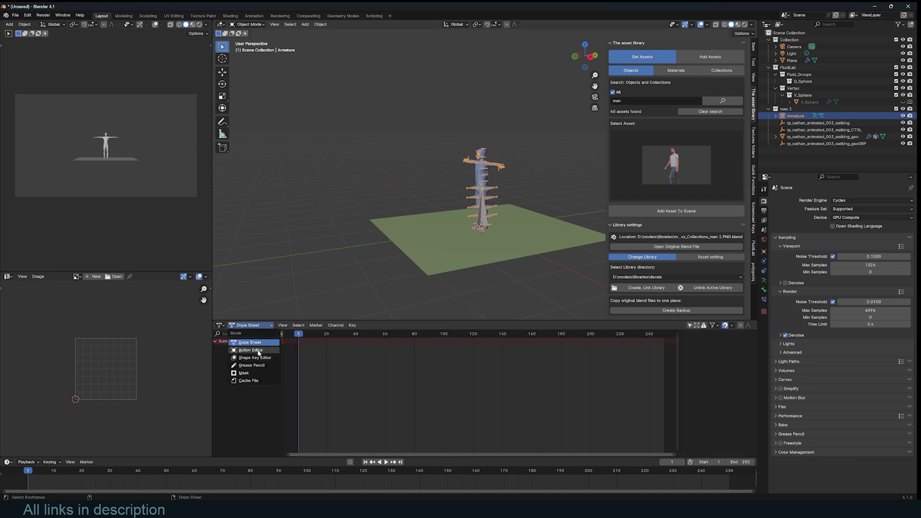
{"action": "left_click", "coordinate": [250, 351]}
{"action": "left_click", "coordinate": [461, 325]}
{"action": "left_click", "coordinate": [487, 336]}
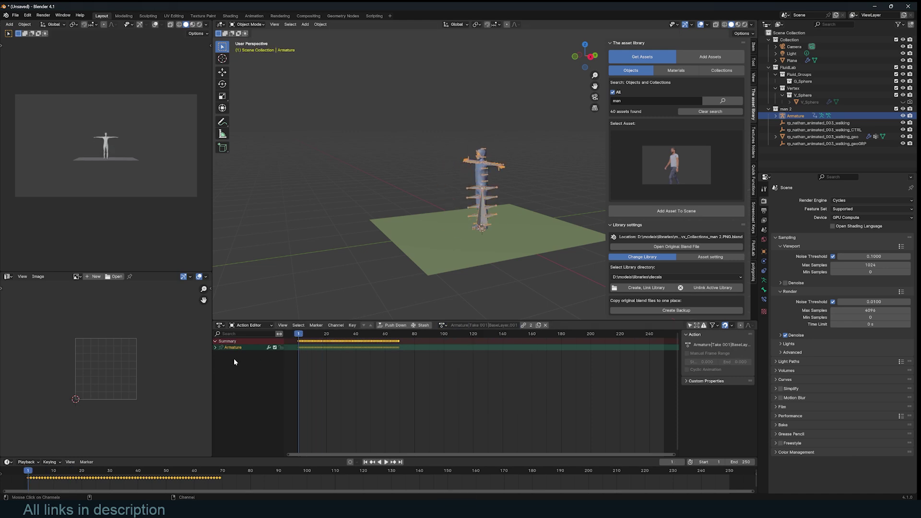
Switch the Action Editor area back to the Shader Editor and play the character's walking animation.
{"action": "left_click", "coordinate": [220, 326]}
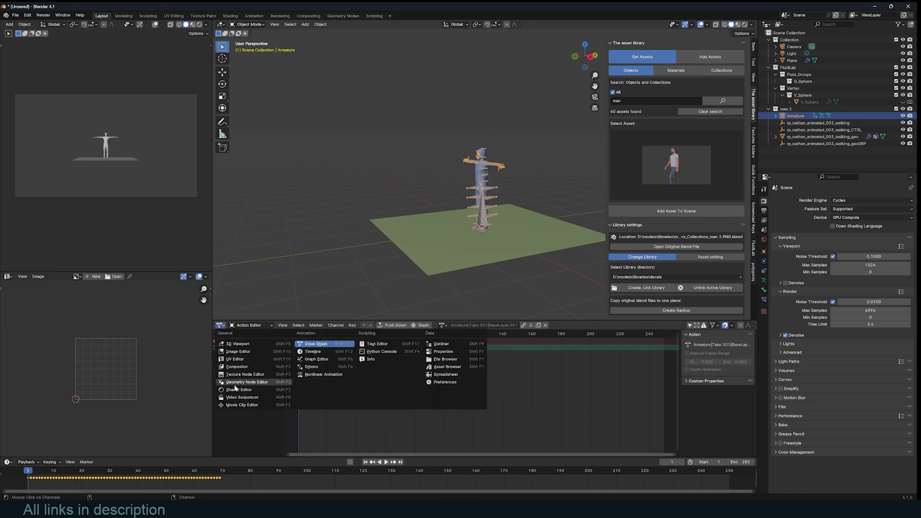
{"action": "left_click", "coordinate": [250, 385]}
{"action": "key", "text": "space"}
{"action": "key", "text": "Escape"}
Add the character's body mesh as a FluidLab collider and play the animation.
{"action": "scroll", "coordinate": [467, 207], "scroll_direction": "up", "scroll_amount": 3}
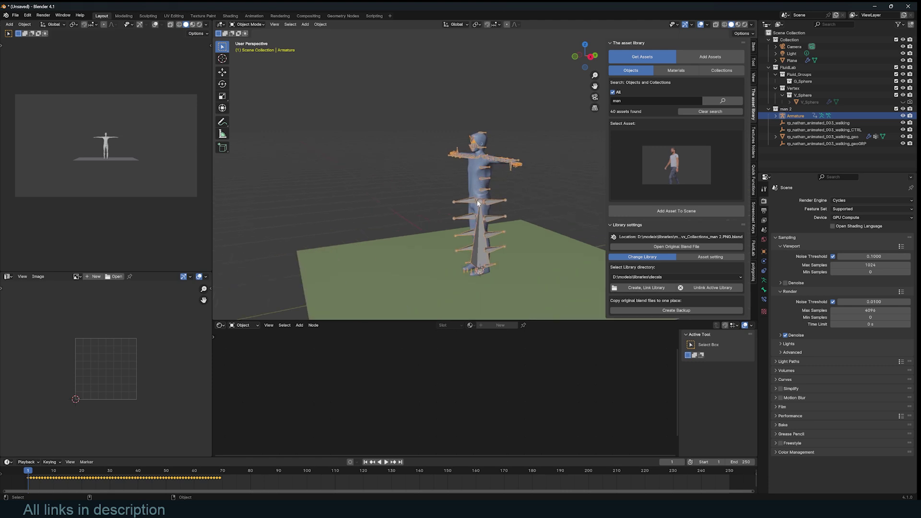
{"action": "left_click", "coordinate": [479, 192]}
{"action": "middle_click_drag", "start_coordinate": [602, 201], "coordinate": [434, 193], "text": "shift"}
{"action": "left_click", "coordinate": [754, 251]}
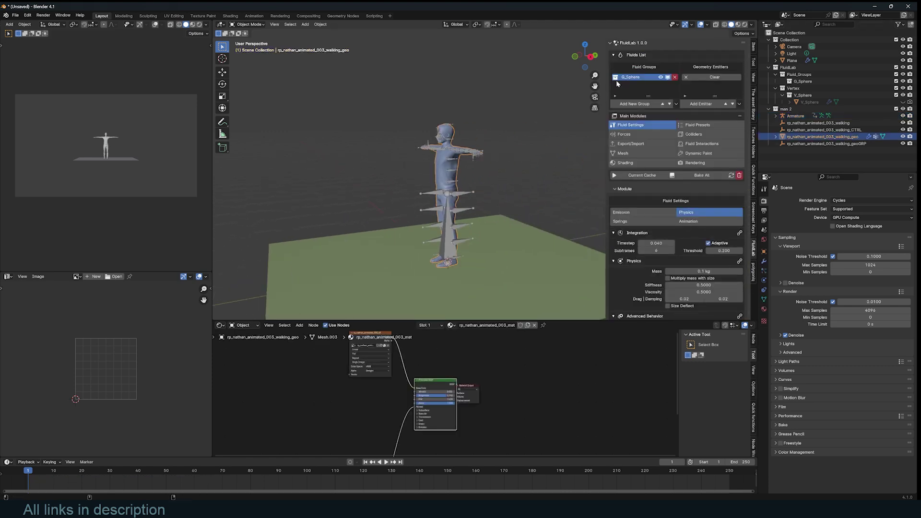
{"action": "left_click", "coordinate": [693, 134]}
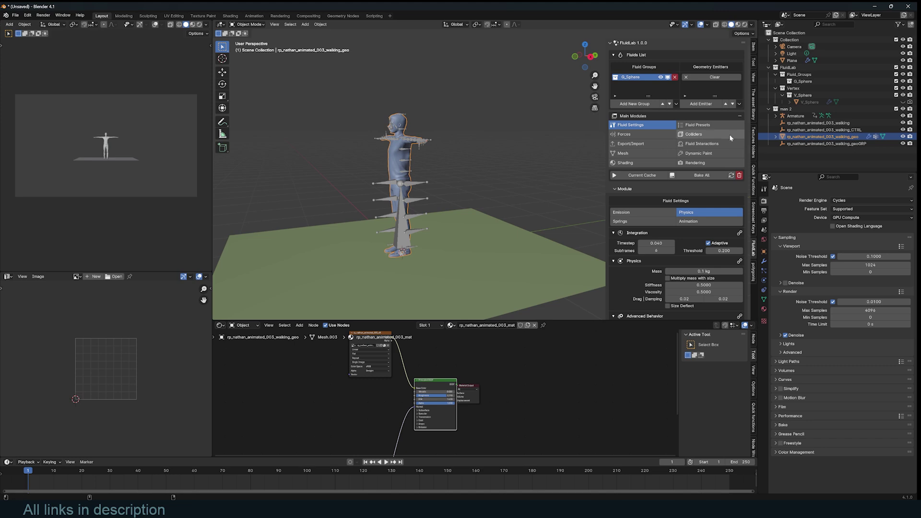
{"action": "left_click", "coordinate": [664, 241]}
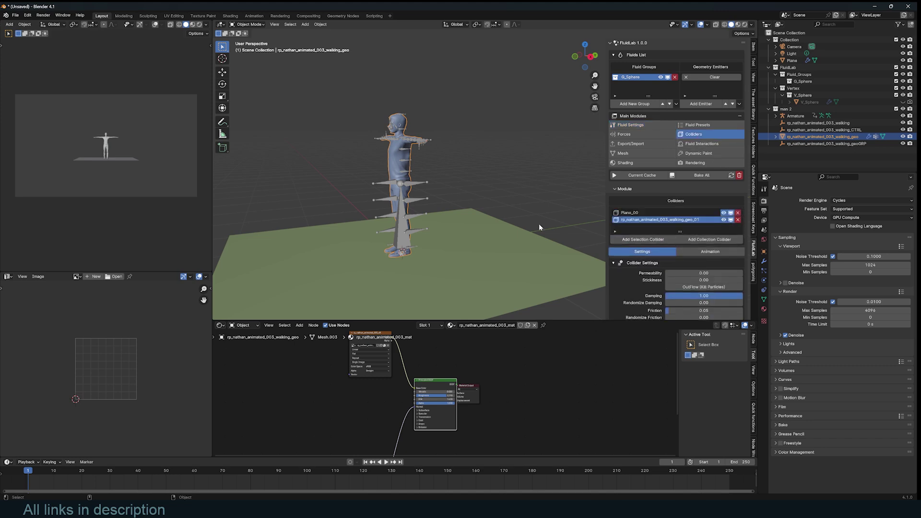
{"action": "scroll", "coordinate": [382, 187], "scroll_direction": "down", "scroll_amount": 2}
{"action": "key", "text": "space"}
{"action": "key", "text": "Escape"}
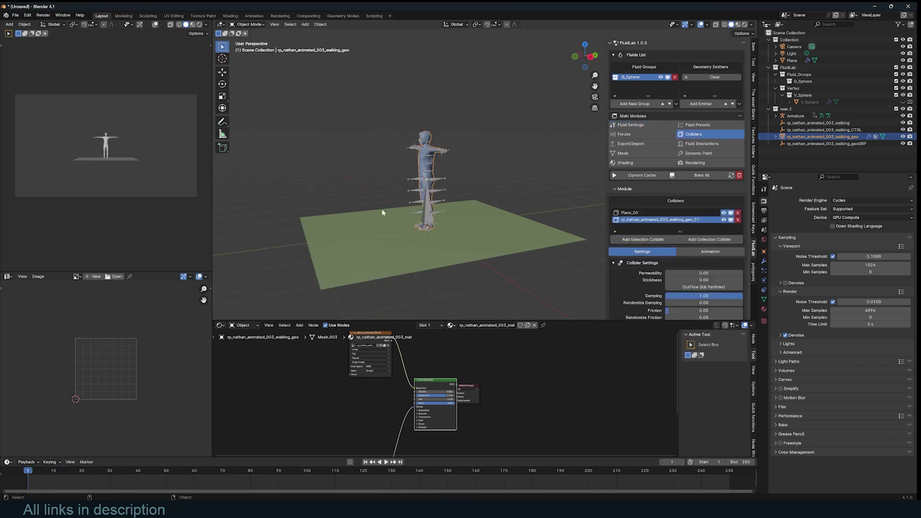
Add a cube and scale and stretch it along X into a wide, low box around the character's lower legs.
{"action": "key", "text": "shift+a"}
{"action": "left_click", "coordinate": [419, 239]}
{"action": "key", "text": "s"}
{"action": "left_click", "coordinate": [454, 243]}
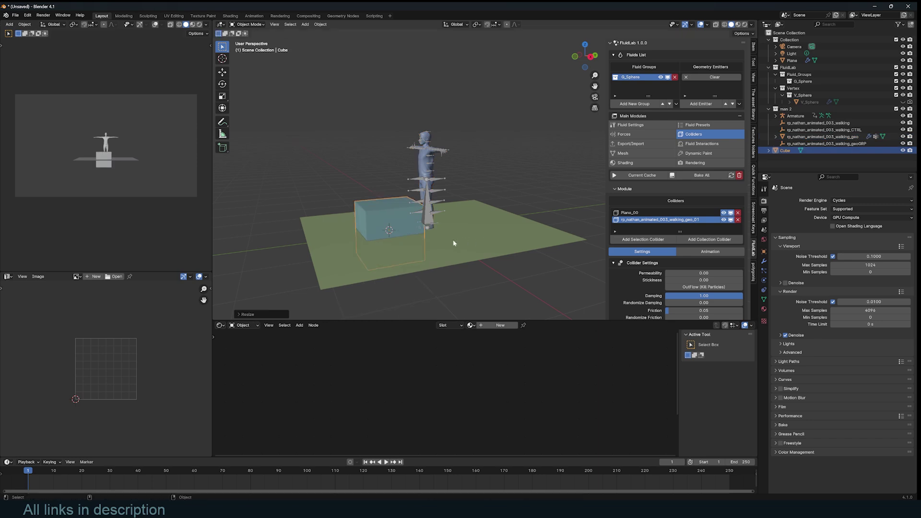
{"action": "middle_click_drag", "start_coordinate": [455, 242], "coordinate": [490, 248]}
{"action": "key", "text": "s"}
{"action": "key", "text": "x"}
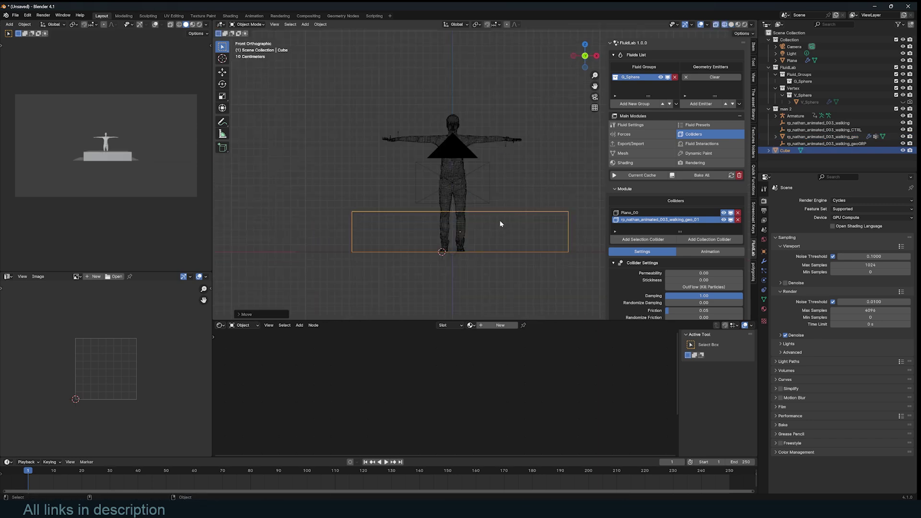
{"action": "key", "text": "alt+z"}
{"action": "key", "text": "alt+z"}
Duplicate the box in place, scale the copy slightly smaller to fit inside, and apply its transform.
{"action": "key", "text": "shift+d"}
{"action": "right_click", "coordinate": [551, 222]}
{"action": "key", "text": "s"}
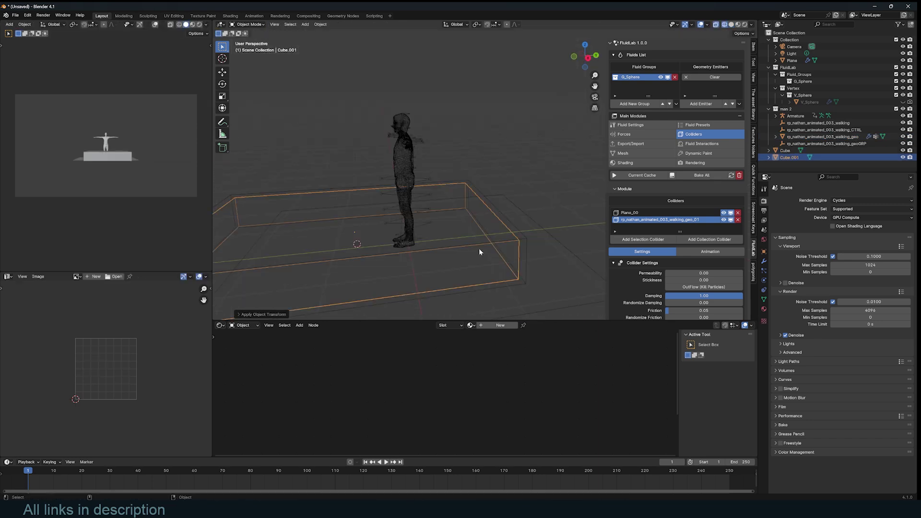
{"action": "middle_click_drag", "start_coordinate": [479, 249], "coordinate": [563, 214]}
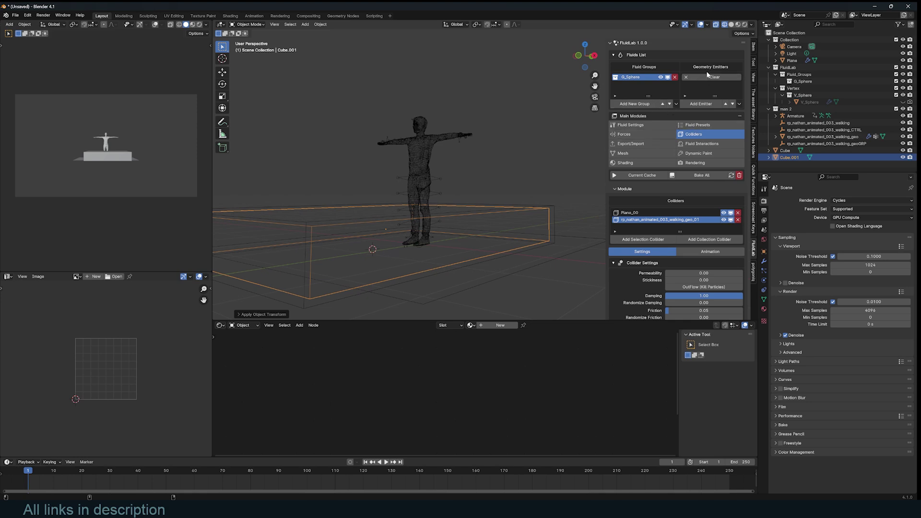
Add the inner box as a geometry emitter in the G_Sphere fluid group.
{"action": "left_click", "coordinate": [693, 104]}
{"action": "scroll", "coordinate": [551, 163], "scroll_direction": "down", "scroll_amount": 2}
{"action": "middle_click_drag", "start_coordinate": [551, 163], "coordinate": [566, 173]}
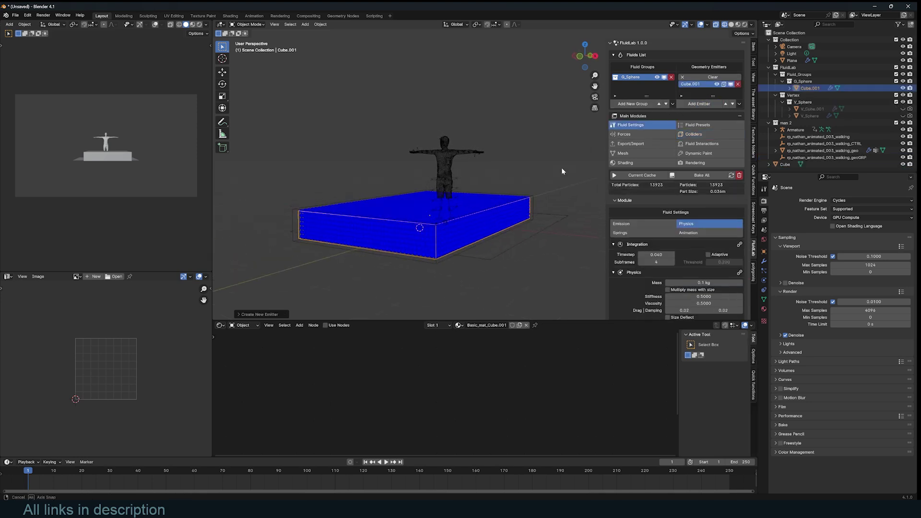
Select the outer box and add it as a FluidLab collider.
{"action": "left_click", "coordinate": [533, 200]}
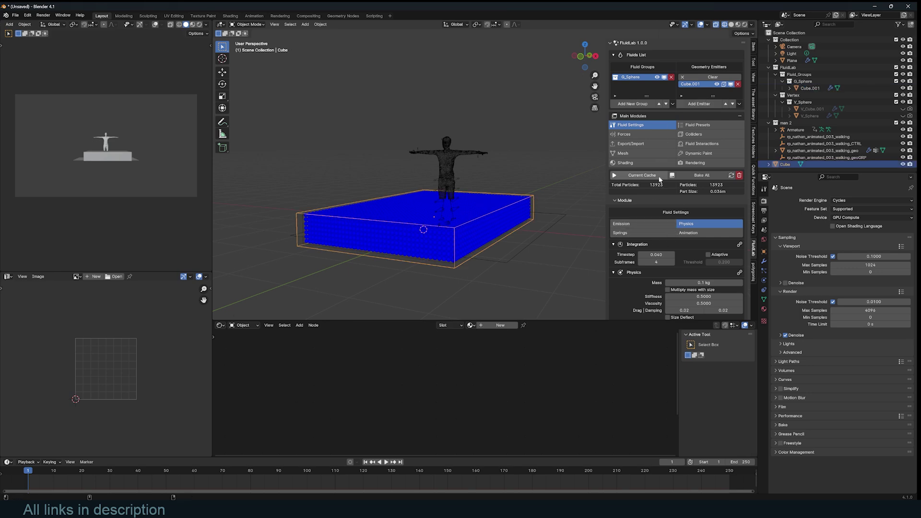
{"action": "left_click", "coordinate": [691, 134]}
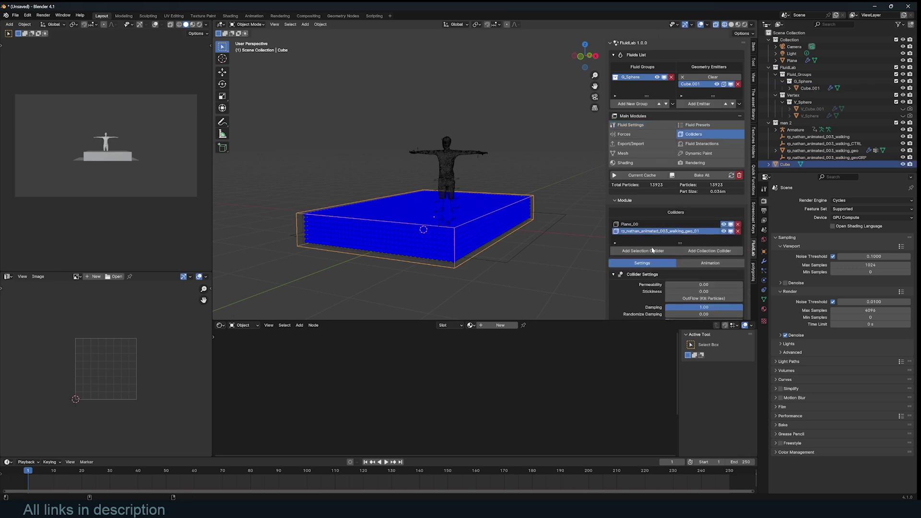
{"action": "left_click", "coordinate": [653, 252]}
Delete the outer box's top face to make an open container.
{"action": "key", "text": "Tab"}
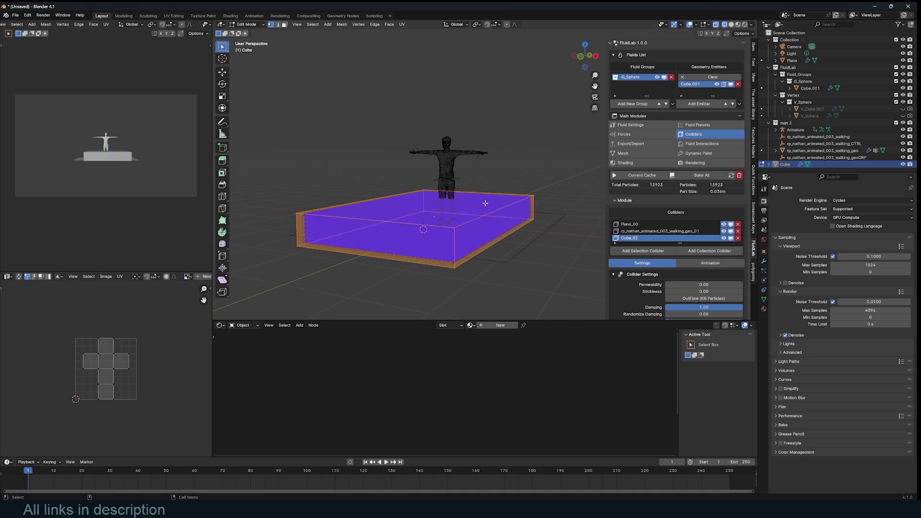
{"action": "left_click", "coordinate": [425, 203]}
{"action": "key", "text": "x"}
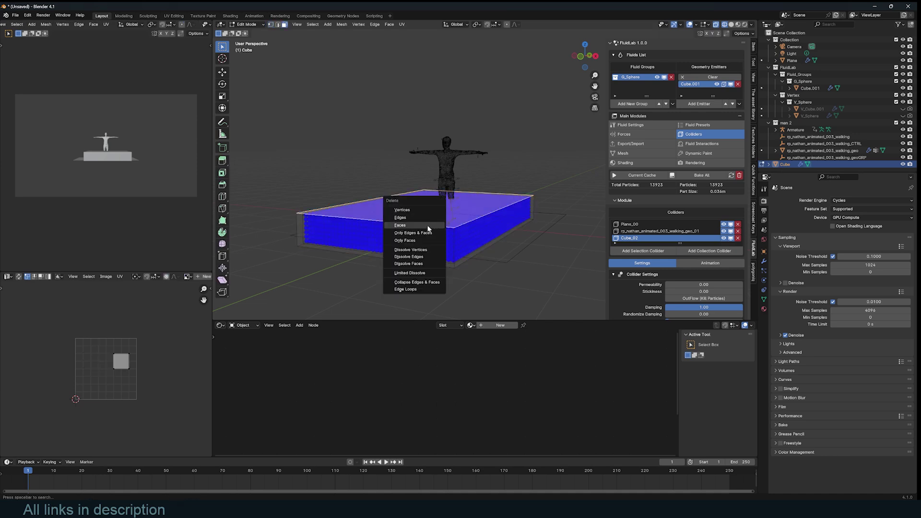
{"action": "left_click", "coordinate": [426, 225]}
{"action": "key", "text": "Tab"}
Turn off X-ray display and delete the ground plane under the container.
{"action": "key", "text": "alt+z"}
{"action": "left_click", "coordinate": [555, 228]}
{"action": "key", "text": "x"}
{"action": "left_click", "coordinate": [545, 223]}
{"action": "middle_click_drag", "start_coordinate": [545, 223], "coordinate": [489, 230]}
{"action": "key", "text": "shift+z"}
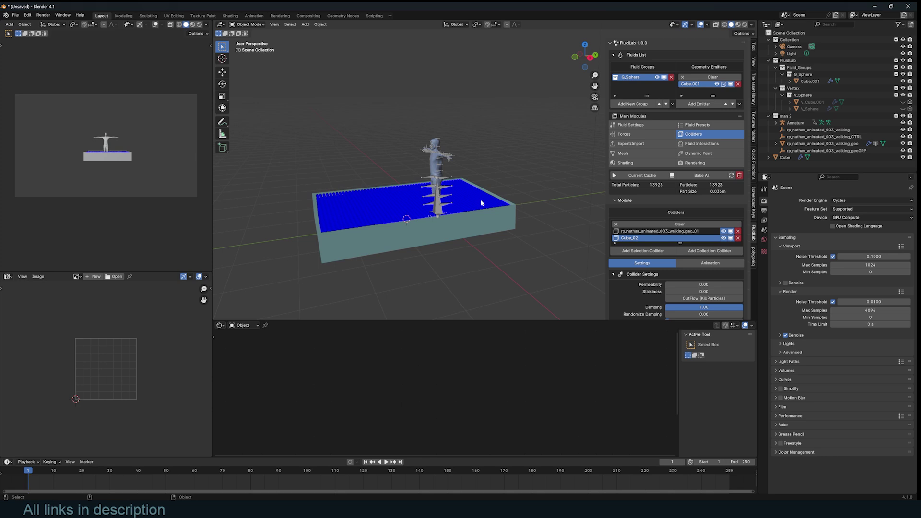
Play the simulation of the character walking through the fluid in the container.
{"action": "key", "text": "space"}
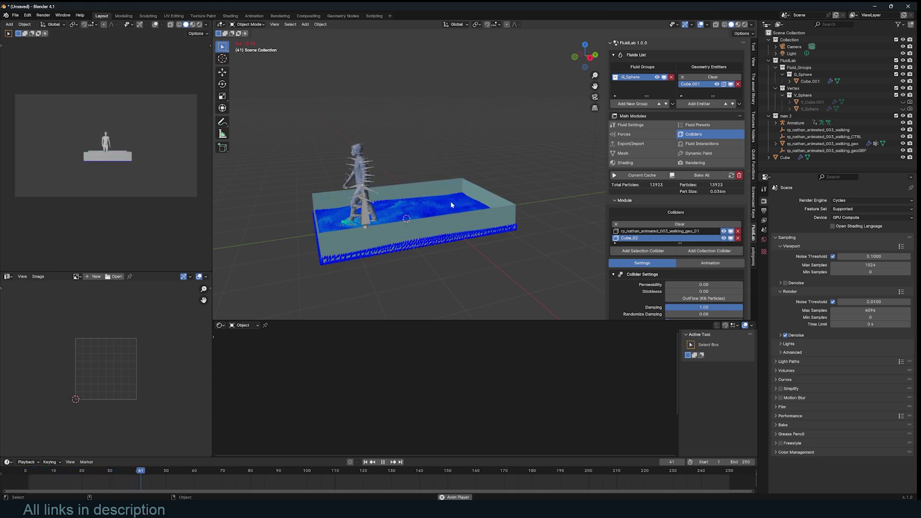
{"action": "middle_click_drag", "start_coordinate": [430, 206], "coordinate": [449, 211], "text": "shift"}
{"action": "key", "text": "shift+Left"}
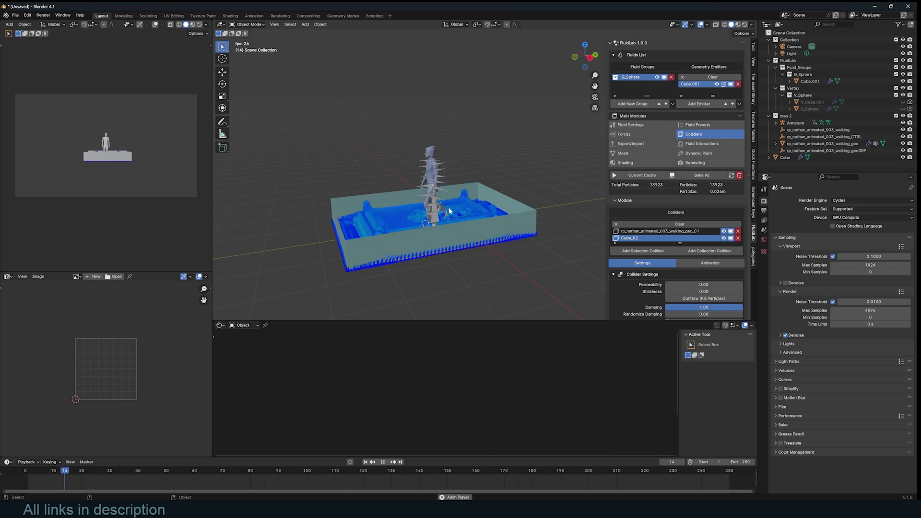
{"action": "key", "text": "Escape"}
Apply the Oil fluid preset to the inner box emitter and play the simulation.
{"action": "left_click", "coordinate": [698, 124]}
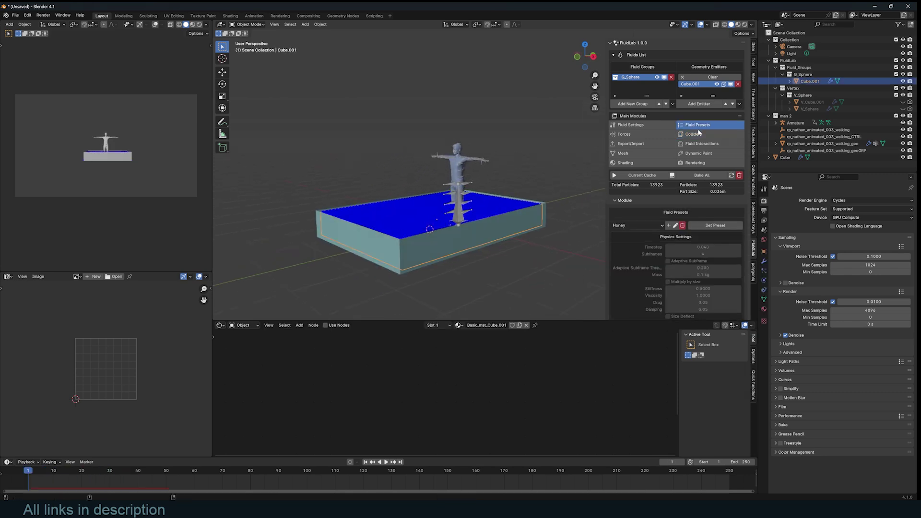
{"action": "left_click", "coordinate": [649, 226]}
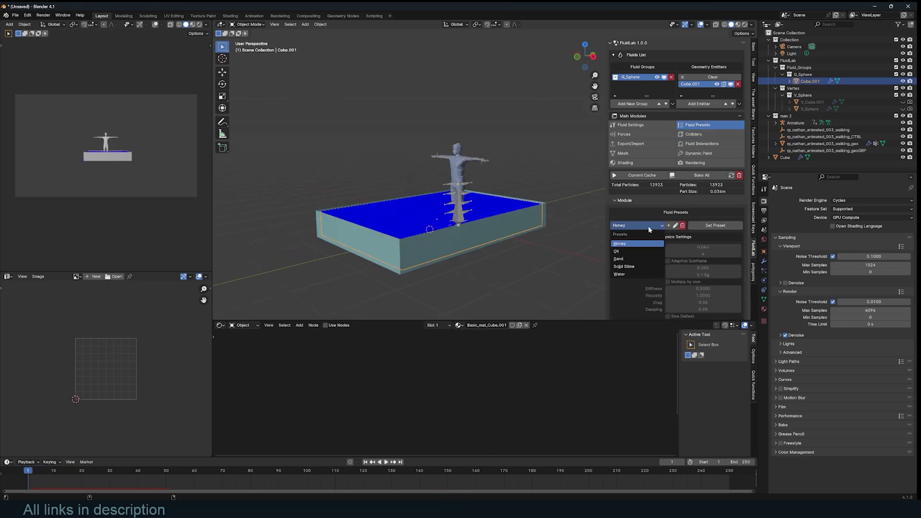
{"action": "left_click", "coordinate": [627, 251]}
{"action": "key", "text": "space"}
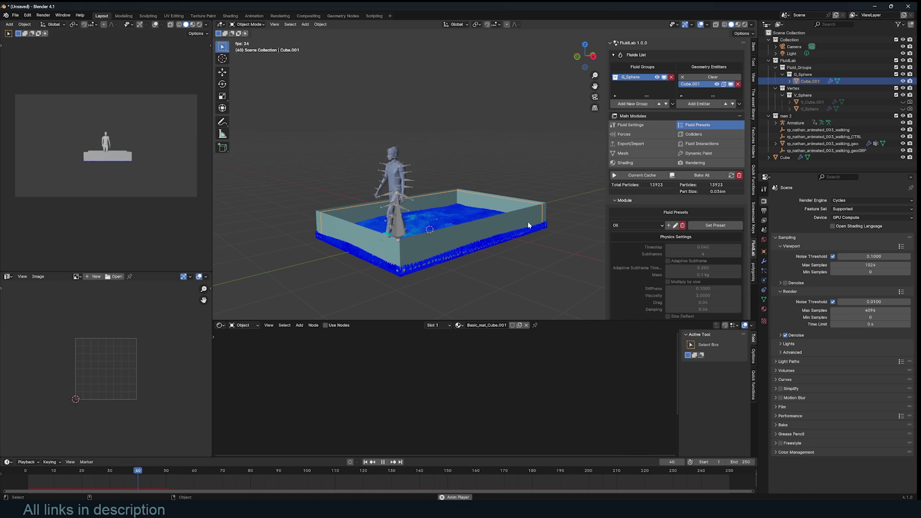
{"action": "key", "text": "Escape"}
{"action": "scroll", "coordinate": [686, 191], "scroll_direction": "down", "scroll_amount": 3}
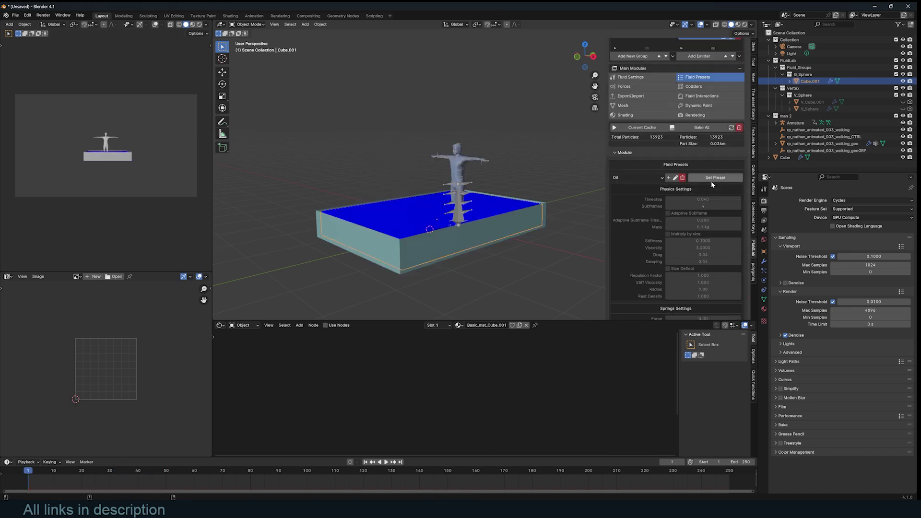
{"action": "key", "text": "space"}
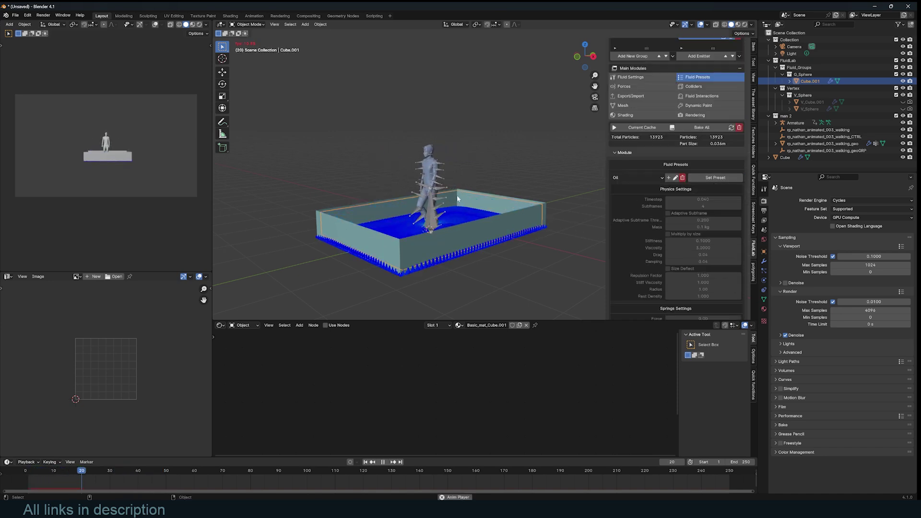
{"action": "key", "text": "Escape"}
Apply the Sand fluid preset to the inner box emitter and play the simulation up close.
{"action": "left_click", "coordinate": [637, 177]}
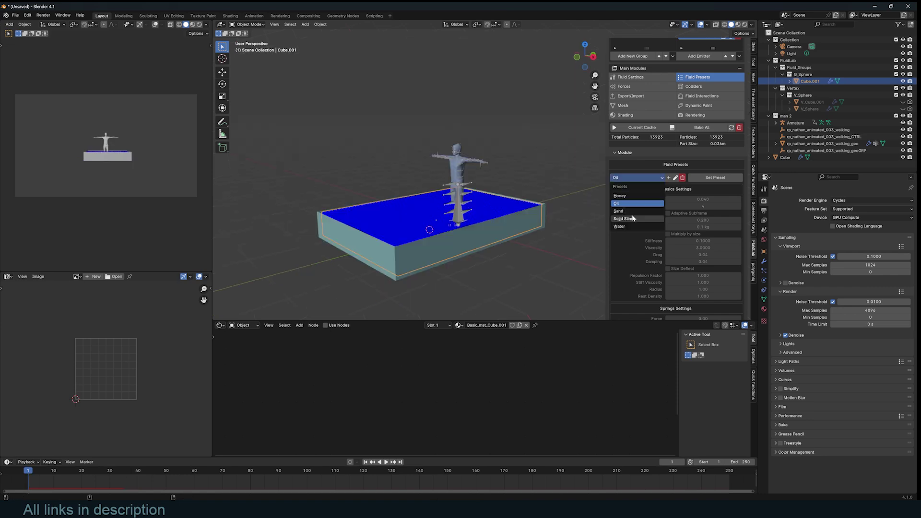
{"action": "left_click", "coordinate": [624, 211]}
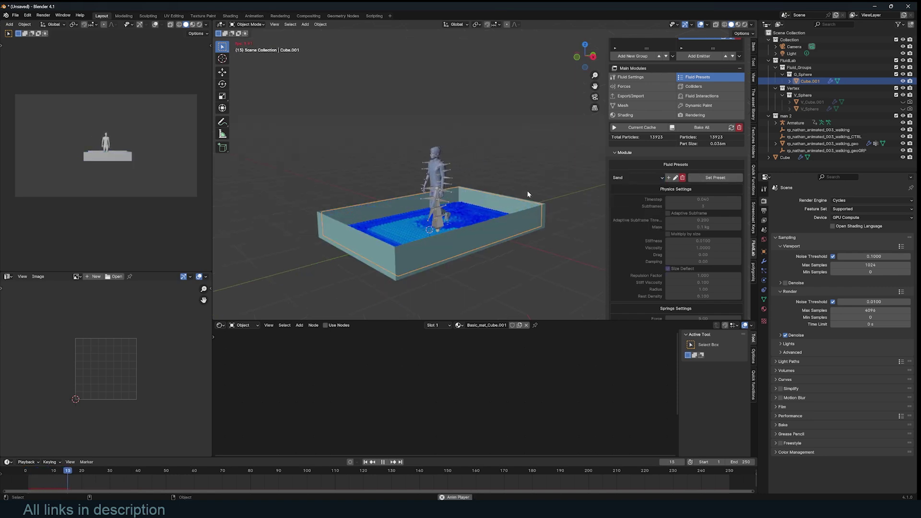
{"action": "middle_click_drag", "start_coordinate": [501, 209], "coordinate": [476, 217]}
{"action": "scroll", "coordinate": [477, 217], "scroll_direction": "up", "scroll_amount": 4}
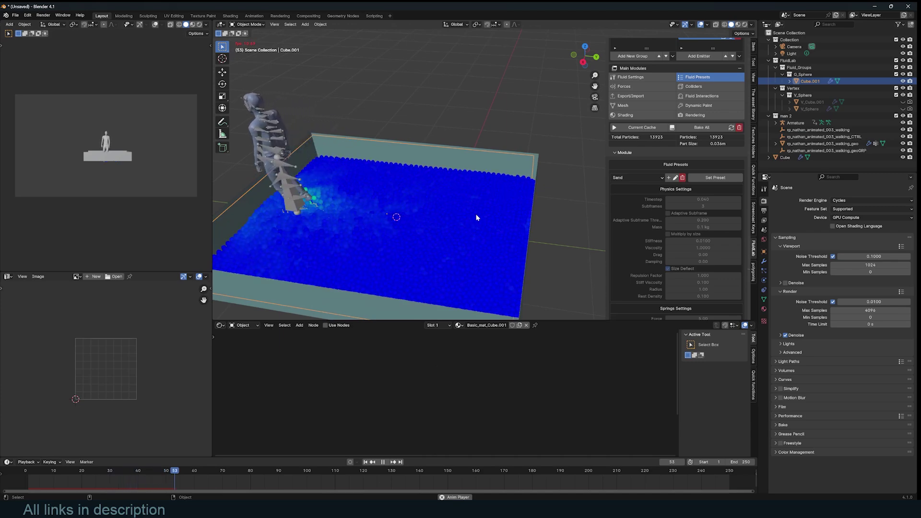
{"action": "key", "text": "Escape"}
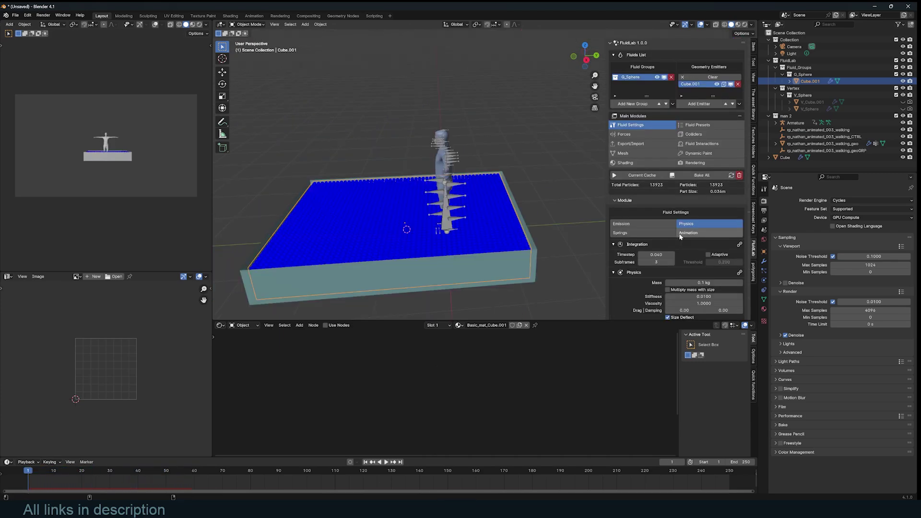
Review the fluid's physics settings and open the FluidLab documentation from the add-on preferences.
{"action": "scroll", "coordinate": [680, 236], "scroll_direction": "down", "scroll_amount": 8}
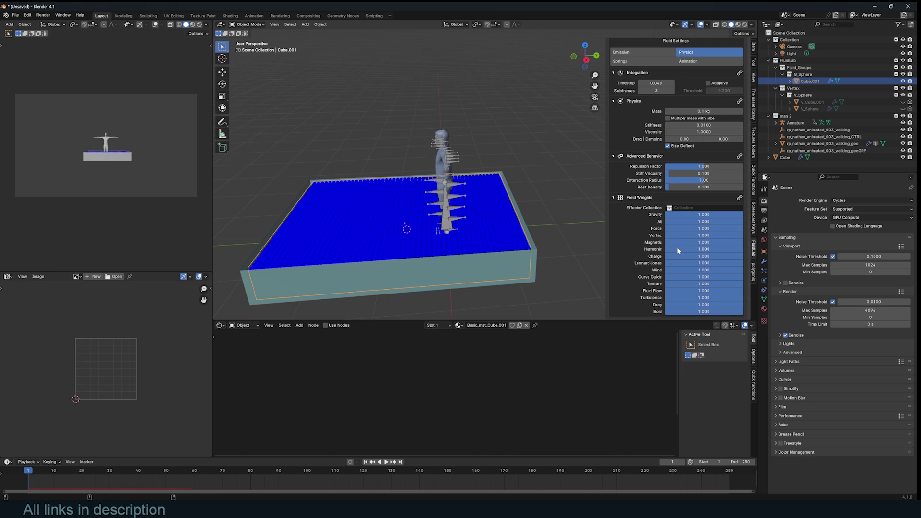
{"action": "left_click", "coordinate": [28, 14]}
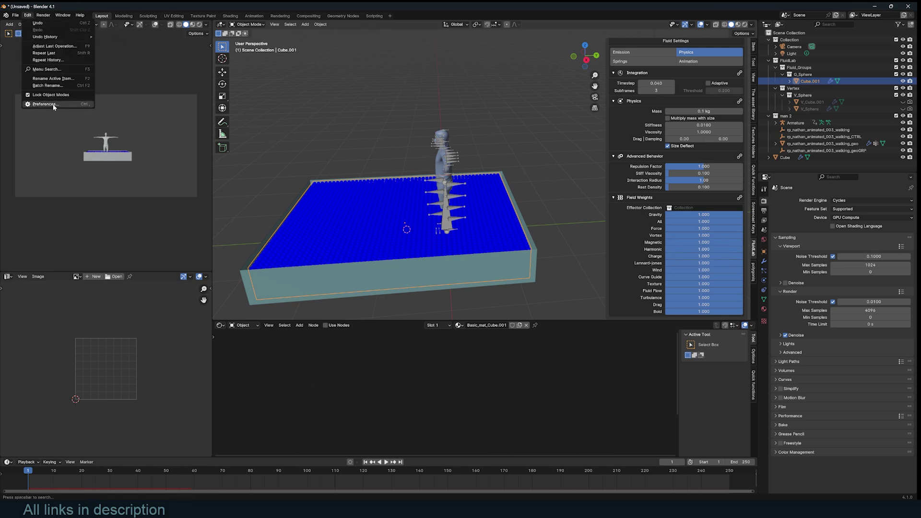
{"action": "left_click", "coordinate": [48, 104]}
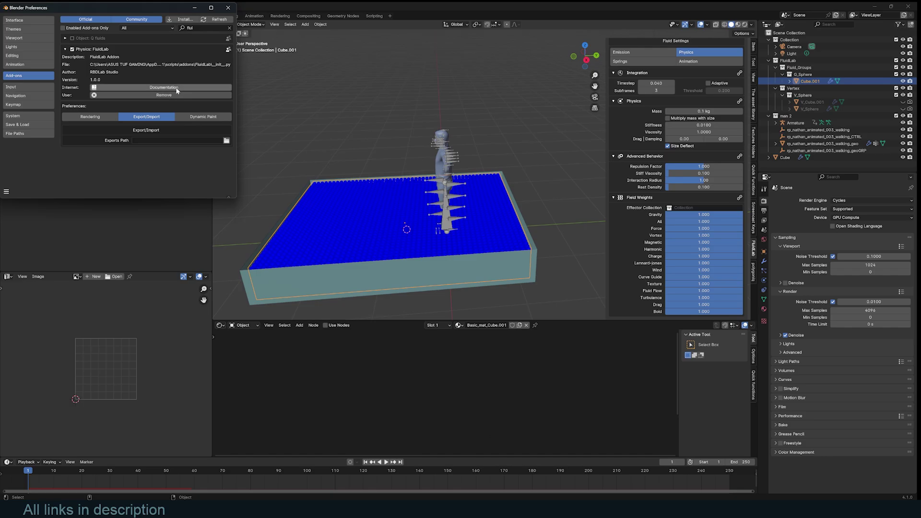
{"action": "left_click", "coordinate": [164, 88]}
Switch to the FluidLab Blender Market page and browse its gallery and the example images of fluids, sand and particles.
{"action": "left_click", "coordinate": [531, 10]}
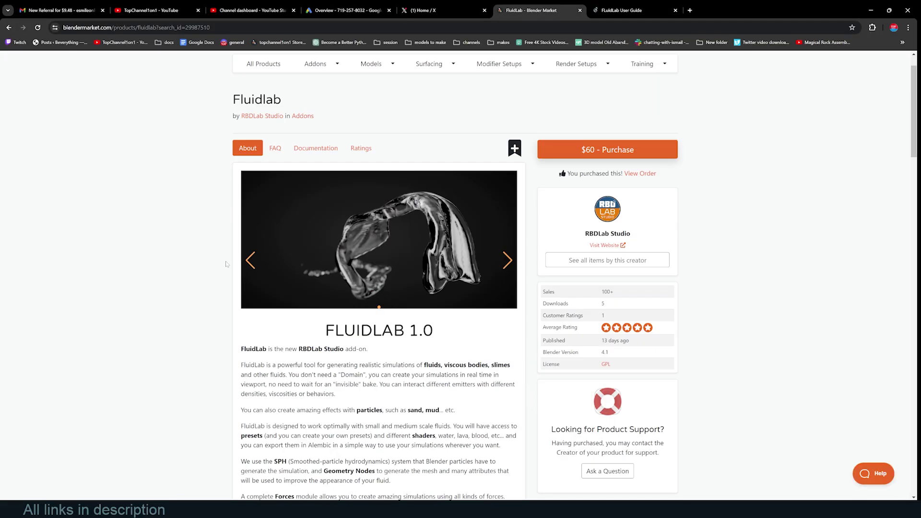
{"action": "left_click", "coordinate": [248, 263]}
{"action": "left_click", "coordinate": [250, 260]}
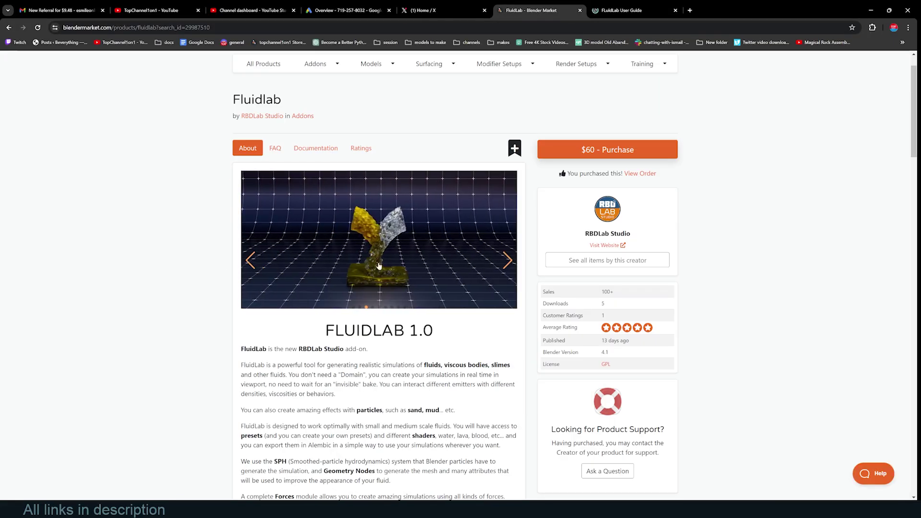
{"action": "scroll", "coordinate": [374, 312], "scroll_direction": "down", "scroll_amount": 10}
{"action": "scroll", "coordinate": [374, 312], "scroll_direction": "down", "scroll_amount": 2}
{"action": "scroll", "coordinate": [401, 287], "scroll_direction": "up", "scroll_amount": 2}
{"action": "scroll", "coordinate": [402, 288], "scroll_direction": "down", "scroll_amount": 2}
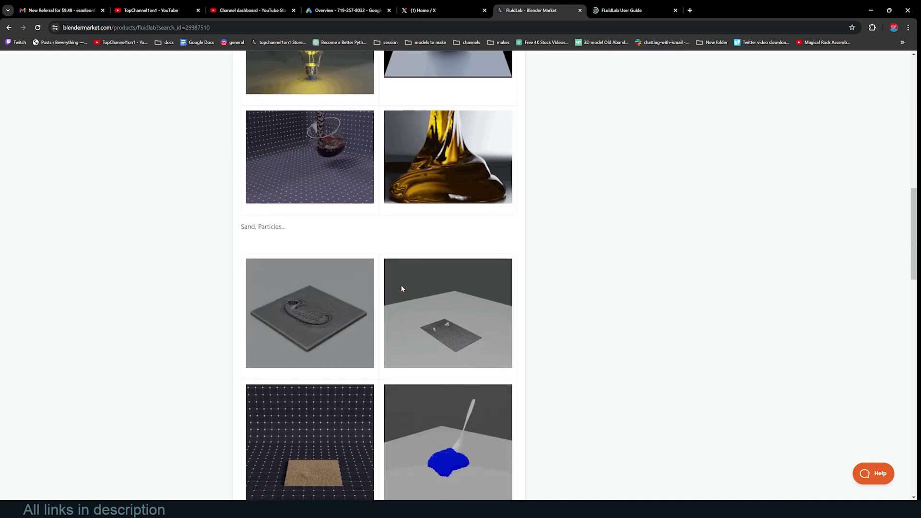
{"action": "scroll", "coordinate": [402, 288], "scroll_direction": "down", "scroll_amount": 1}
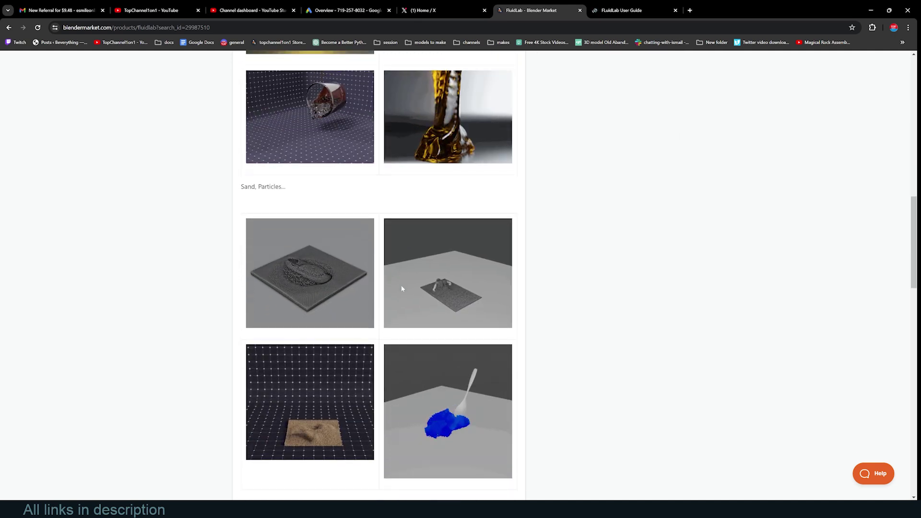
{"action": "scroll", "coordinate": [401, 288], "scroll_direction": "down", "scroll_amount": 2}
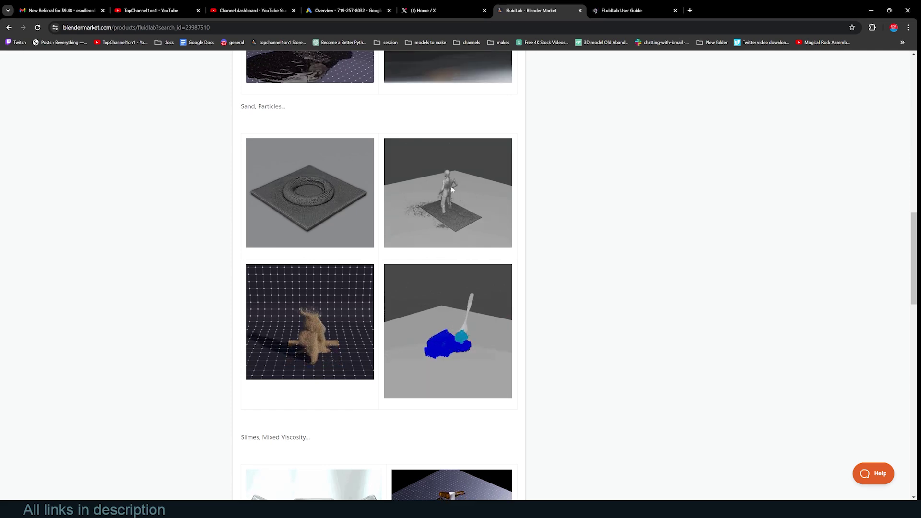
Browse the remaining FluidLab example images, including slimes, mixed viscosity, other examples and RBDLab interactions.
{"action": "scroll", "coordinate": [390, 329], "scroll_direction": "down", "scroll_amount": 6}
{"action": "scroll", "coordinate": [391, 330], "scroll_direction": "up", "scroll_amount": 6}
{"action": "scroll", "coordinate": [391, 330], "scroll_direction": "up", "scroll_amount": 3}
{"action": "scroll", "coordinate": [391, 327], "scroll_direction": "down", "scroll_amount": 7}
{"action": "scroll", "coordinate": [392, 330], "scroll_direction": "down", "scroll_amount": 4}
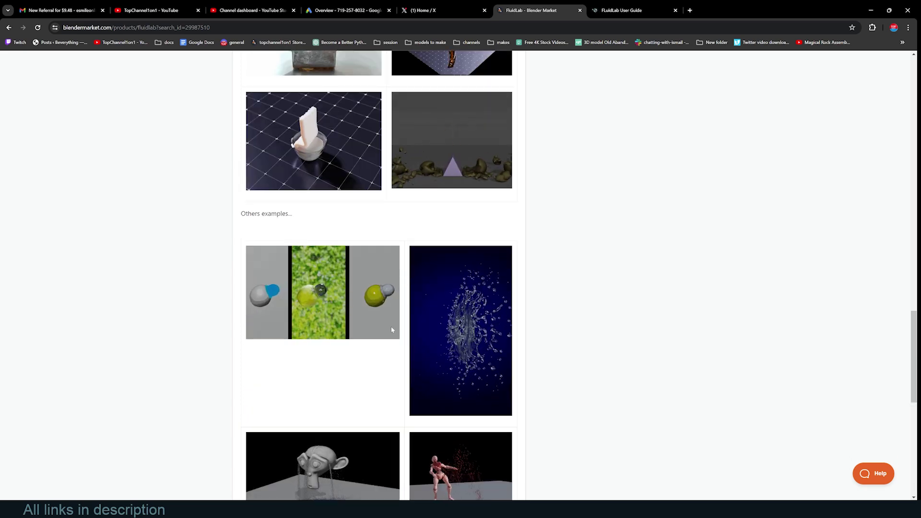
{"action": "scroll", "coordinate": [391, 330], "scroll_direction": "down", "scroll_amount": 5}
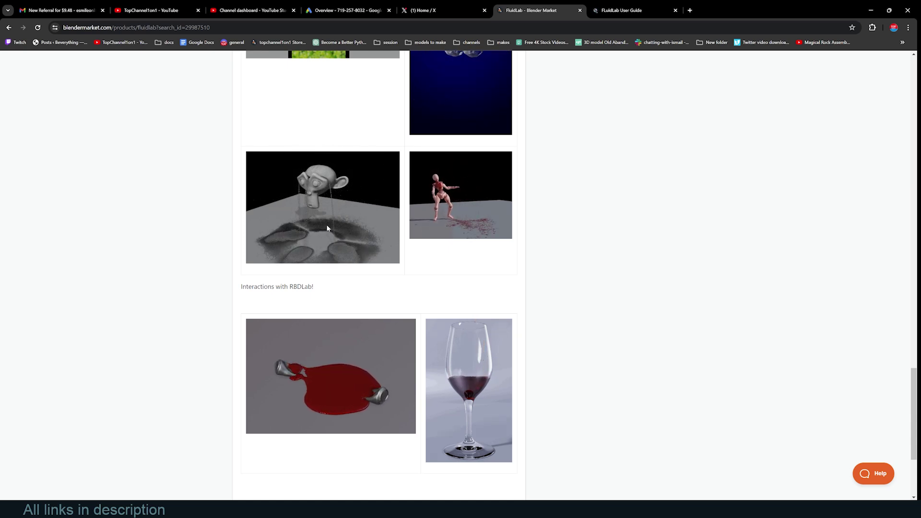
{"action": "scroll", "coordinate": [335, 250], "scroll_direction": "down", "scroll_amount": 2}
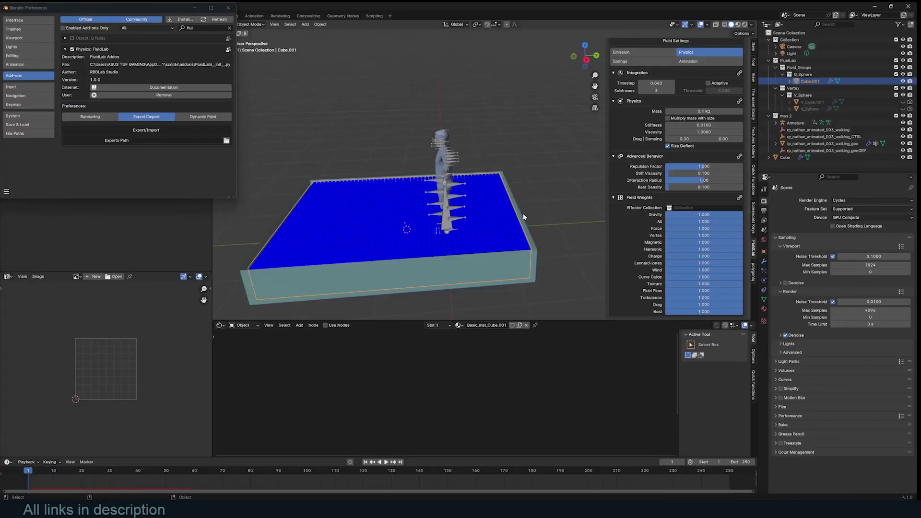
Return to Blender, close the add-on preferences and start a new scene without the default cube.
{"action": "left_click", "coordinate": [385, 140]}
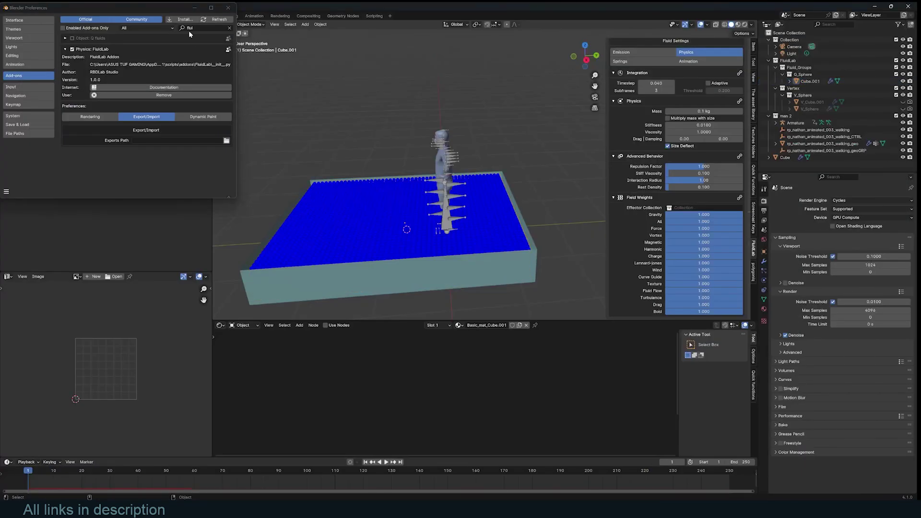
{"action": "left_click", "coordinate": [228, 8]}
{"action": "key", "text": "ctrl+n"}
{"action": "left_click", "coordinate": [465, 128]}
{"action": "left_click", "coordinate": [472, 267]}
Search the asset library's objects for "rock" and arrange imported rough rocks into a stepped pile.
{"action": "left_click", "coordinate": [751, 117]}
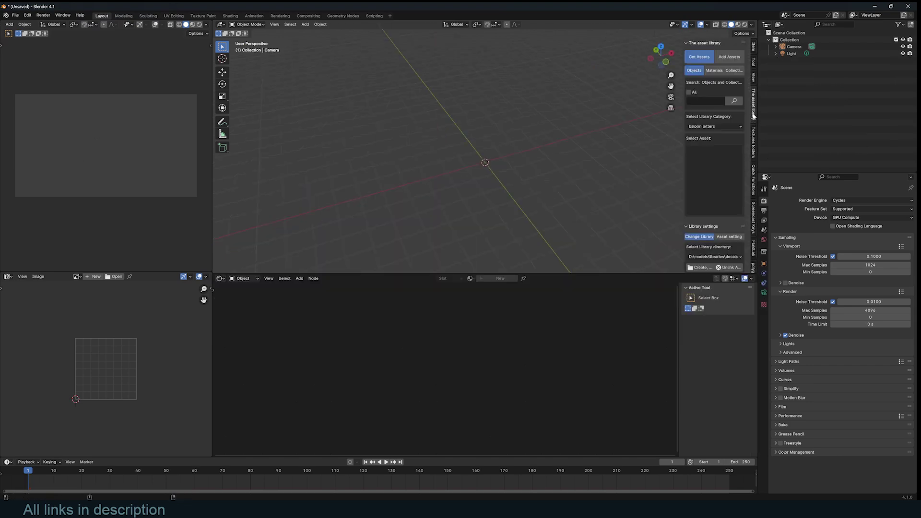
{"action": "type", "text": "rock"}
{"action": "key", "text": "Return"}
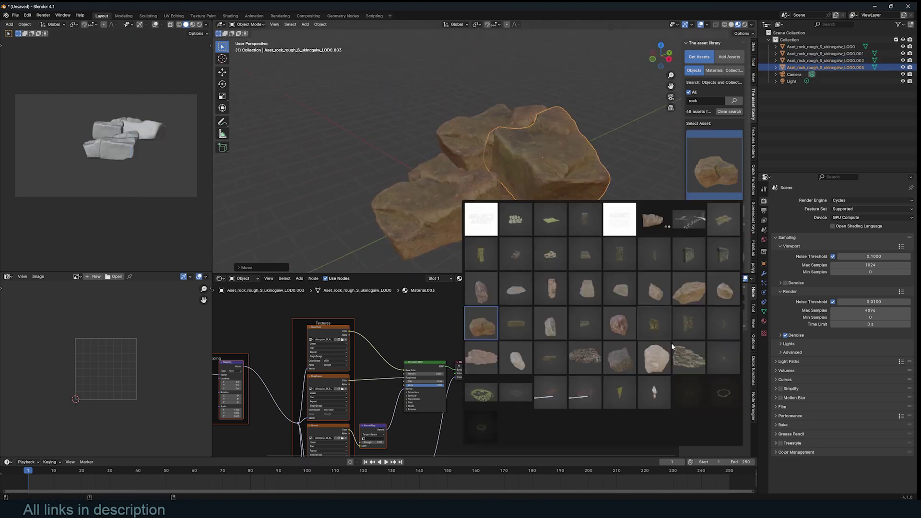
Select all the rocks and move them into a new collection named x.
{"action": "left_click_drag", "start_coordinate": [423, 95], "coordinate": [523, 245]}
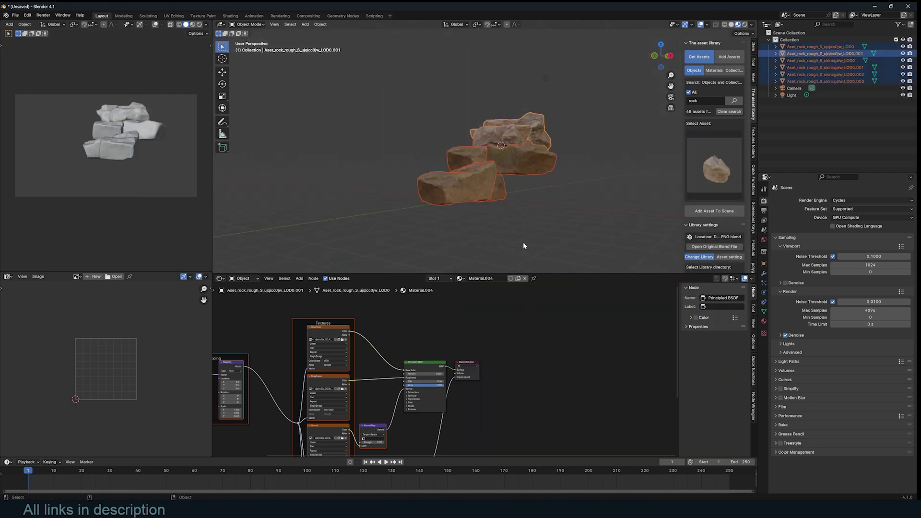
{"action": "key", "text": "m"}
{"action": "left_click", "coordinate": [487, 174]}
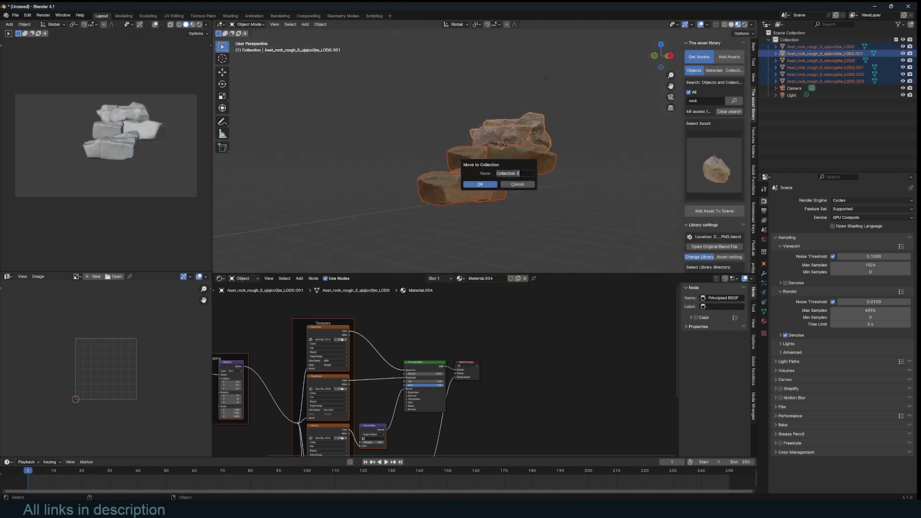
{"action": "left_click", "coordinate": [480, 184]}
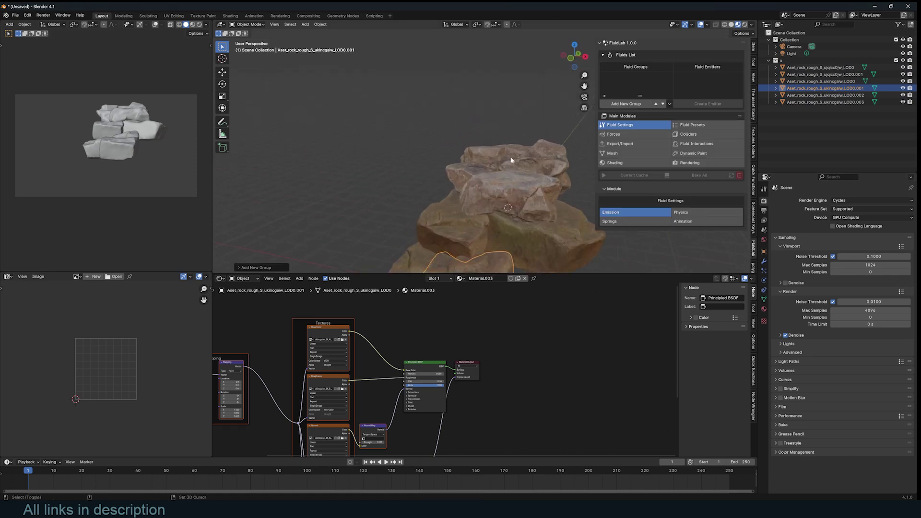
Add a plane at the top of the rock pile and raise it above the rocks.
{"action": "right_click", "coordinate": [511, 160], "text": "shift"}
{"action": "key", "text": "shift+a"}
{"action": "mouse_move", "coordinate": [508, 155]}
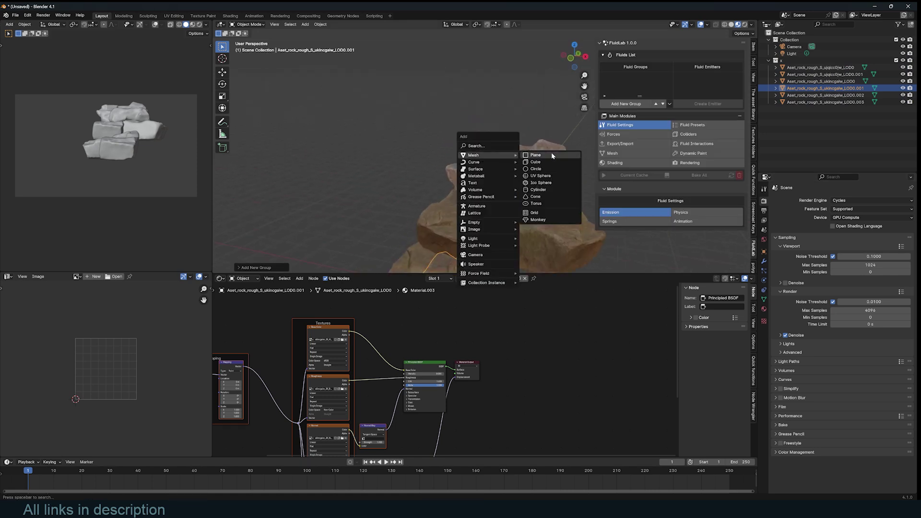
{"action": "left_click", "coordinate": [552, 151]}
{"action": "middle_click_drag", "start_coordinate": [527, 165], "coordinate": [546, 131]}
{"action": "key", "text": "g"}
{"action": "key", "text": "z"}
{"action": "left_click", "coordinate": [545, 95]}
Stand the plane upright above the rocks and scale it to span the top of the pile.
{"action": "middle_click_drag", "start_coordinate": [545, 96], "coordinate": [485, 156]}
{"action": "scroll", "coordinate": [559, 148], "scroll_direction": "down", "scroll_amount": 2}
{"action": "key", "text": "s"}
{"action": "left_click", "coordinate": [560, 144]}
{"action": "middle_click_drag", "start_coordinate": [562, 145], "coordinate": [590, 125]}
Create an Inflow fluid group named Plane, add the plane as its emitter and play the simulation.
{"action": "left_click", "coordinate": [626, 104]}
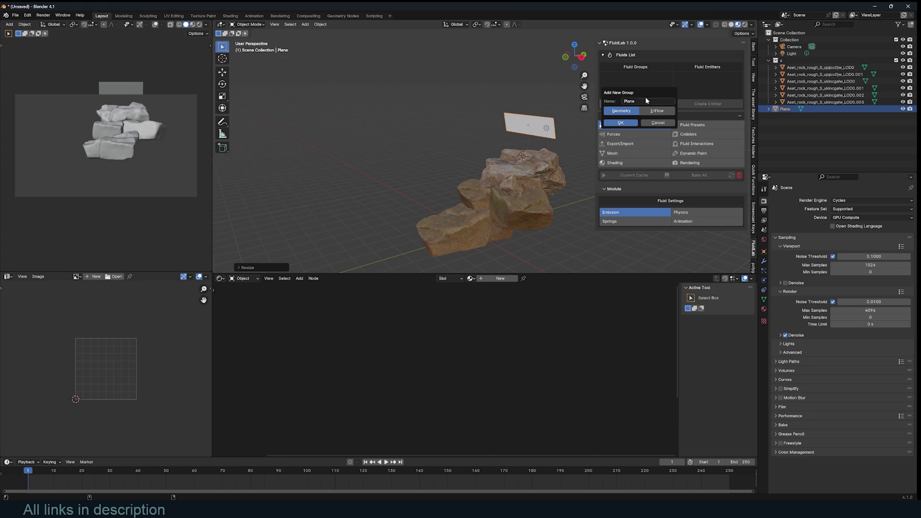
{"action": "left_click", "coordinate": [632, 121]}
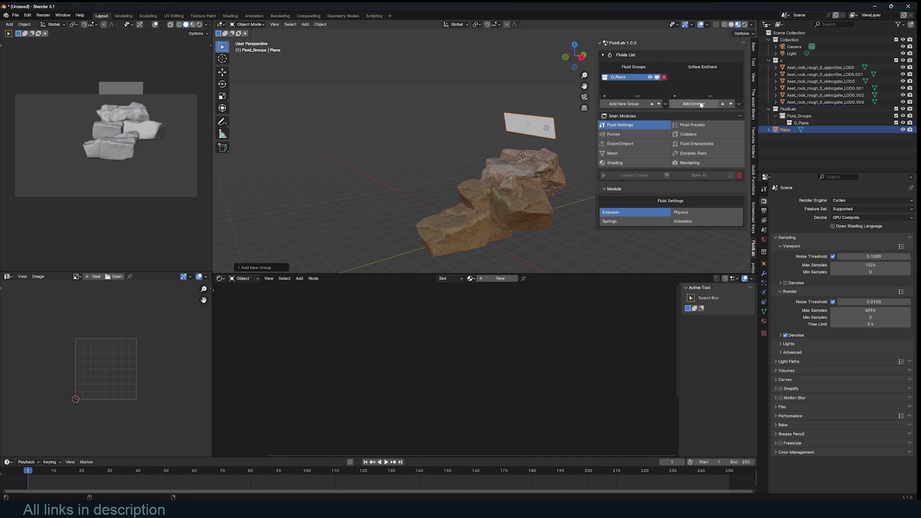
{"action": "left_click", "coordinate": [701, 103]}
{"action": "key", "text": "space"}
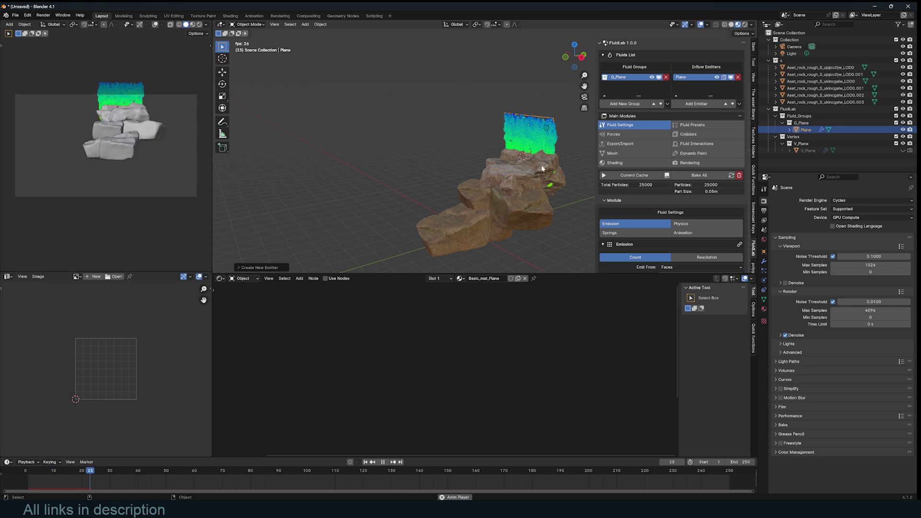
{"action": "key", "text": "Escape"}
Give the plane emitter a normal velocity in its emission settings and play the simulation.
{"action": "middle_click_drag", "start_coordinate": [550, 166], "coordinate": [485, 171]}
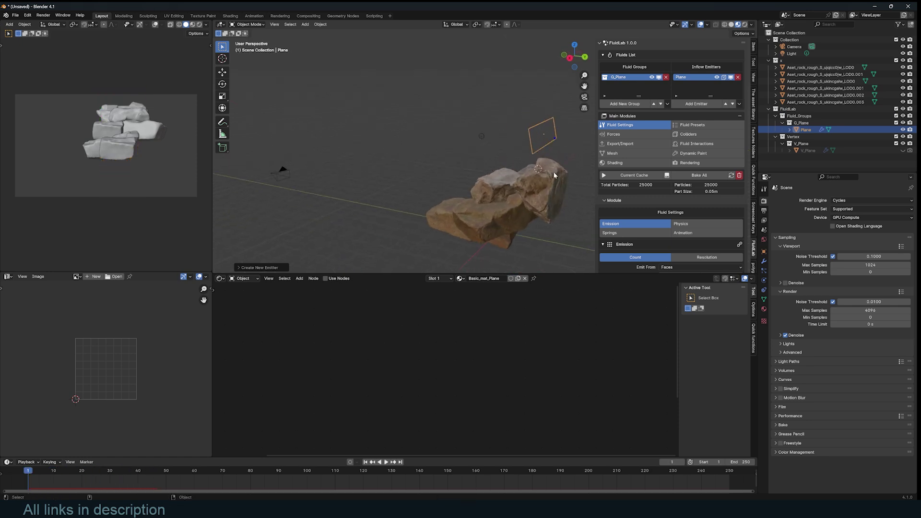
{"action": "middle_click_drag", "start_coordinate": [554, 175], "coordinate": [505, 179]}
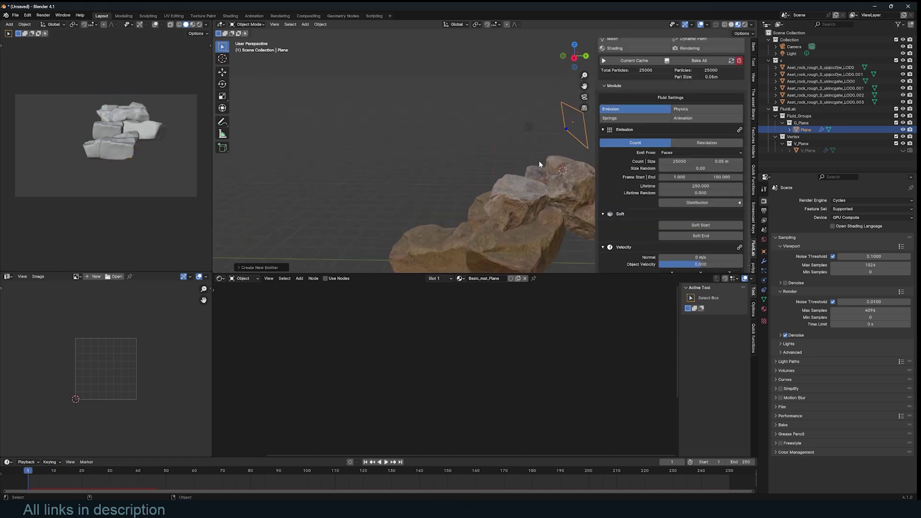
{"action": "middle_click_drag", "start_coordinate": [539, 160], "coordinate": [509, 162]}
{"action": "scroll", "coordinate": [676, 168], "scroll_direction": "up", "scroll_amount": 1}
{"action": "scroll", "coordinate": [676, 168], "scroll_direction": "up", "scroll_amount": 3}
{"action": "scroll", "coordinate": [682, 200], "scroll_direction": "down", "scroll_amount": 7}
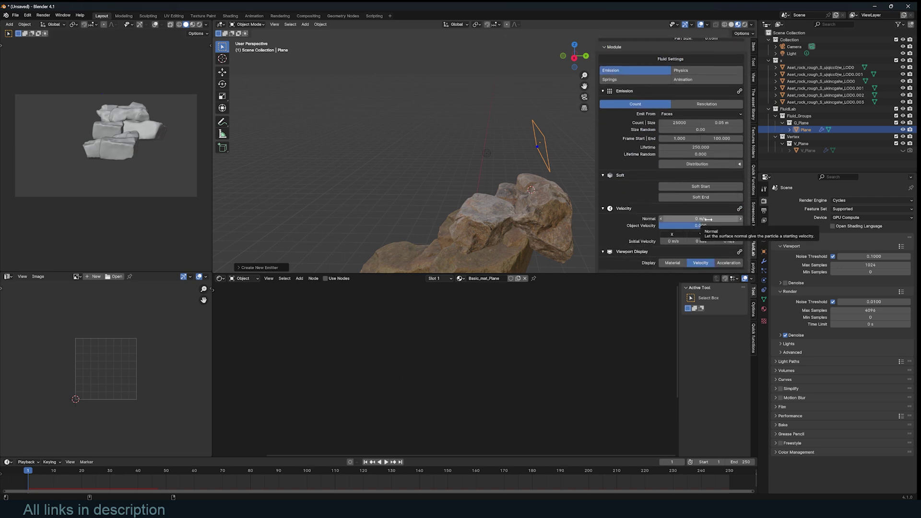
{"action": "key", "text": "space"}
{"action": "key", "text": "Escape"}
Rotate the emitter plane around the global Z axis and play the simulation to check the flow direction.
{"action": "key", "text": "r"}
{"action": "key", "text": "z"}
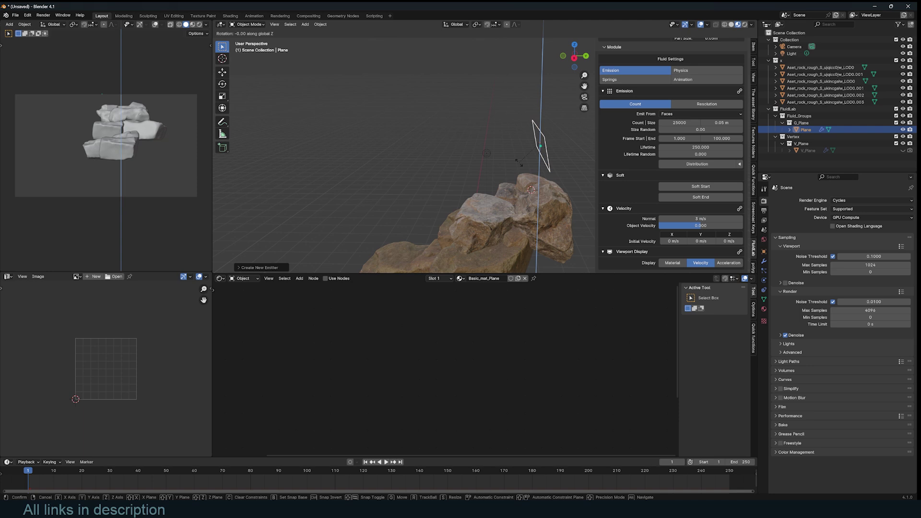
{"action": "key", "text": "Return"}
{"action": "key", "text": "space"}
{"action": "key", "text": "Escape"}
Tilt the emitter plane around the X axis, reposition it above the rocks and replay the simulation.
{"action": "key", "text": "r"}
{"action": "key", "text": "x"}
{"action": "left_click", "coordinate": [571, 153]}
{"action": "key", "text": "g"}
{"action": "left_click", "coordinate": [574, 168]}
{"action": "middle_click_drag", "start_coordinate": [574, 168], "coordinate": [566, 151]}
{"action": "key", "text": "space"}
{"action": "key", "text": "Escape"}
Add the rock collection x as a collection collider for the fluid.
{"action": "middle_click_drag", "start_coordinate": [508, 181], "coordinate": [540, 168]}
{"action": "scroll", "coordinate": [618, 142], "scroll_direction": "up", "scroll_amount": 5}
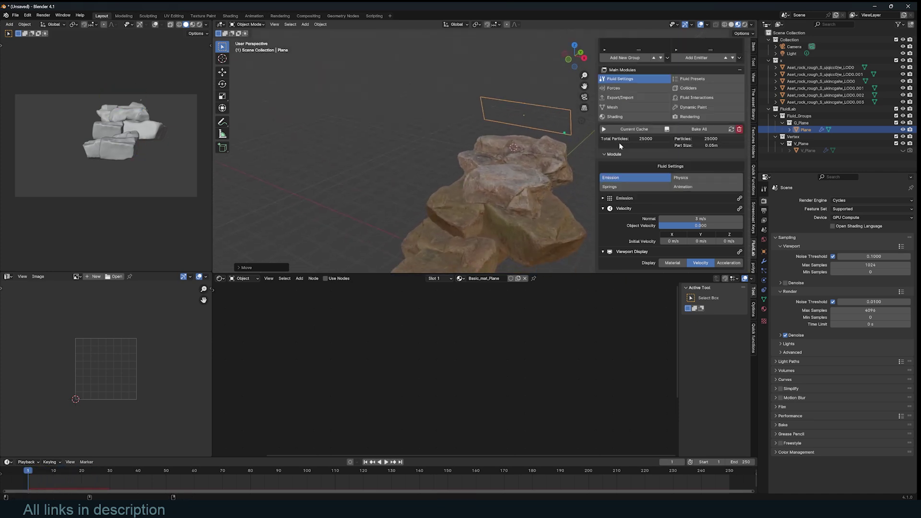
{"action": "left_click", "coordinate": [693, 89]}
{"action": "scroll", "coordinate": [696, 90], "scroll_direction": "up", "scroll_amount": 3}
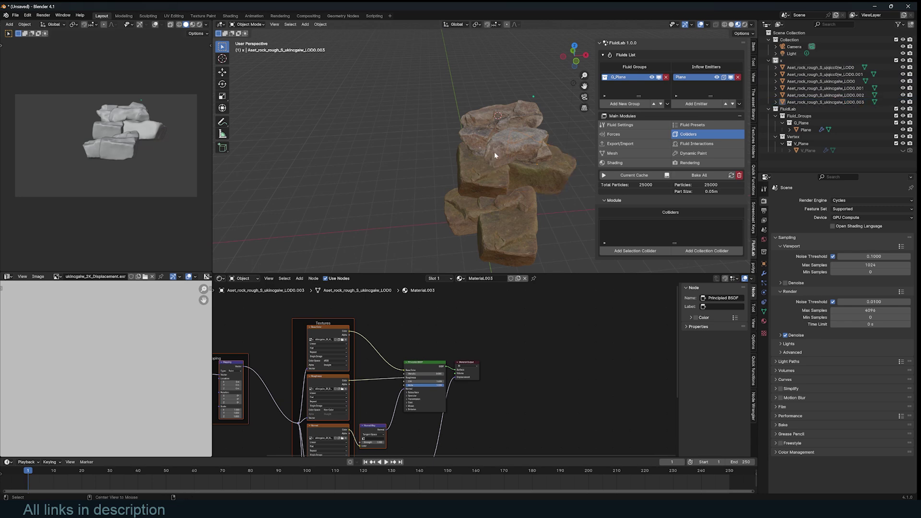
{"action": "middle_click_drag", "start_coordinate": [480, 211], "coordinate": [672, 261]}
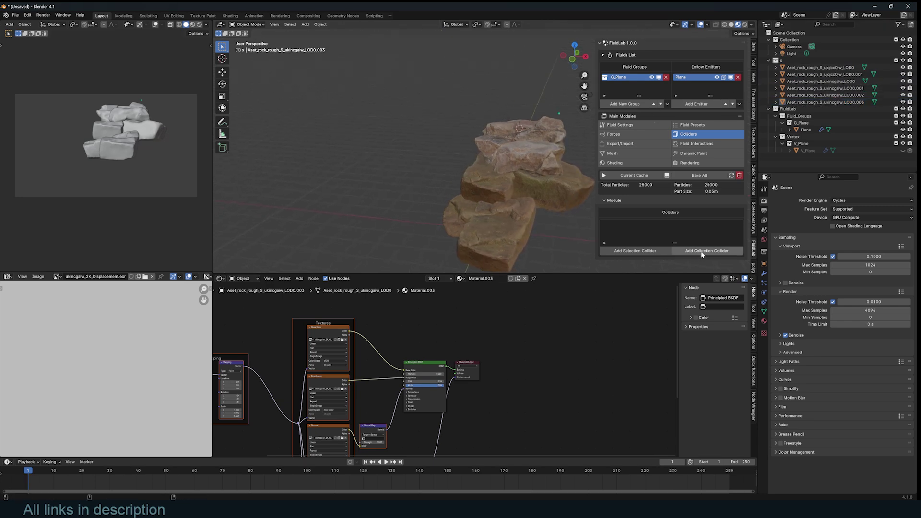
{"action": "left_click", "coordinate": [723, 251]}
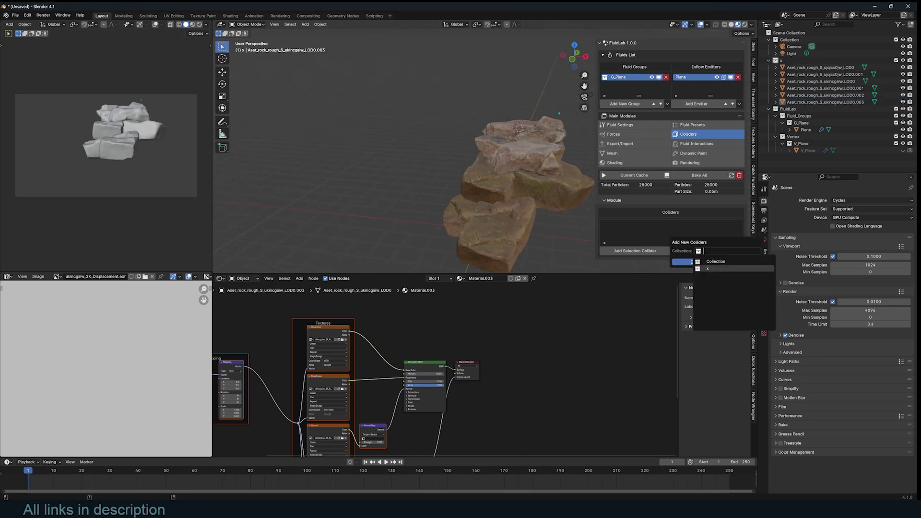
{"action": "left_click", "coordinate": [705, 268]}
{"action": "left_click", "coordinate": [691, 263]}
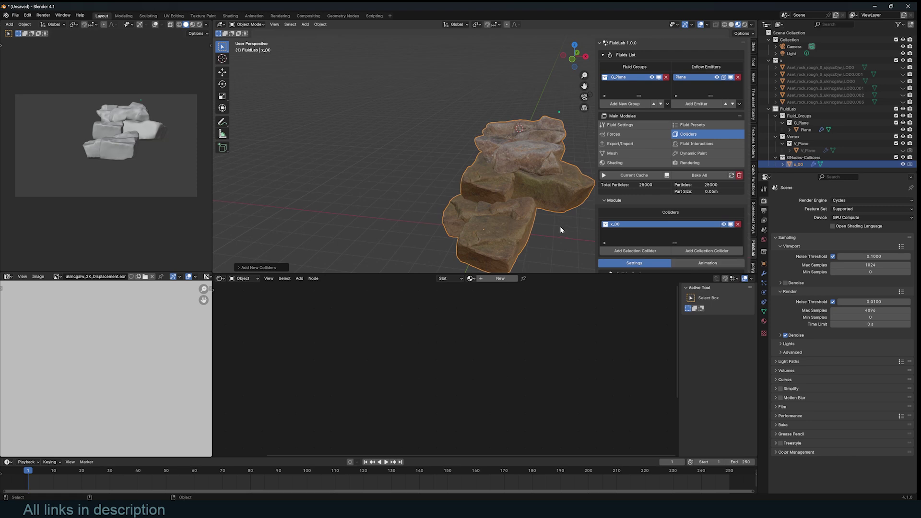
Play the simulation, inspect the fluid flowing over the rocks from several angles and select the plane emitter.
{"action": "middle_click_drag", "start_coordinate": [560, 229], "coordinate": [499, 168]}
{"action": "key", "text": "space"}
{"action": "key", "text": "space"}
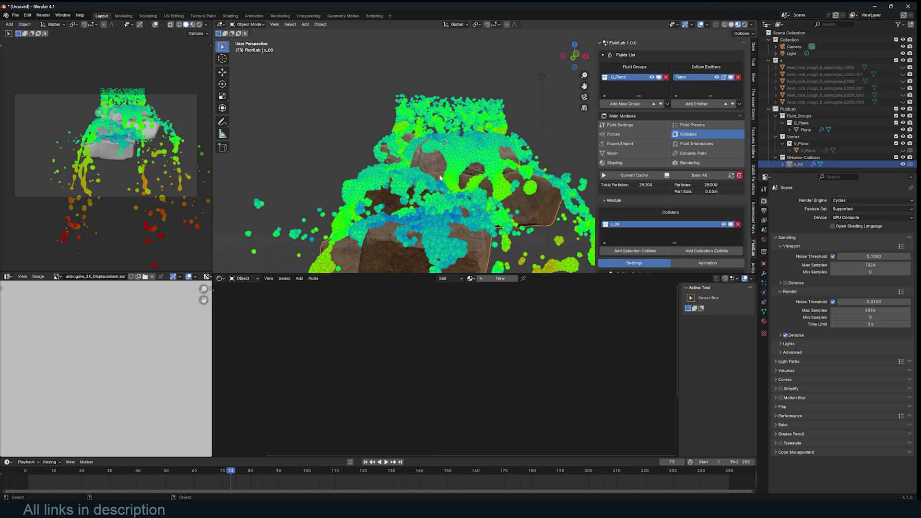
{"action": "middle_click_drag", "start_coordinate": [459, 190], "coordinate": [403, 172]}
{"action": "left_click", "coordinate": [479, 201]}
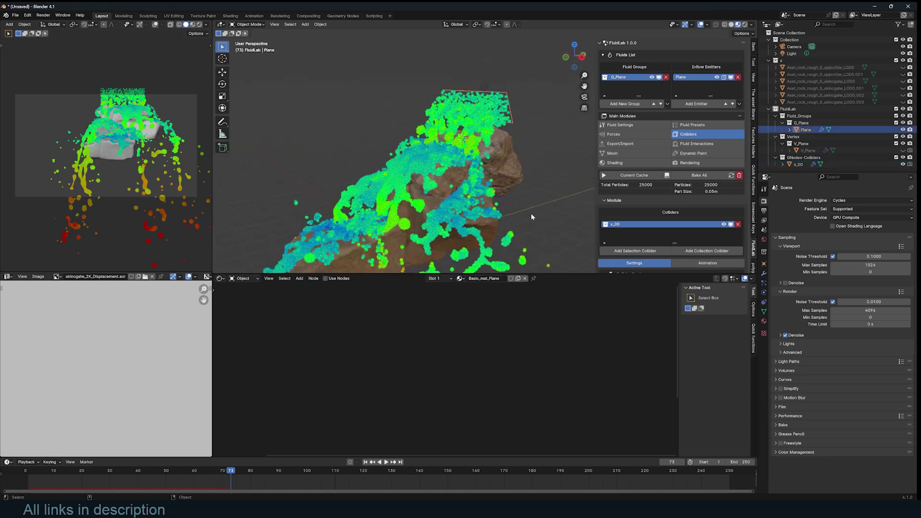
{"action": "middle_click_drag", "start_coordinate": [507, 198], "coordinate": [536, 204]}
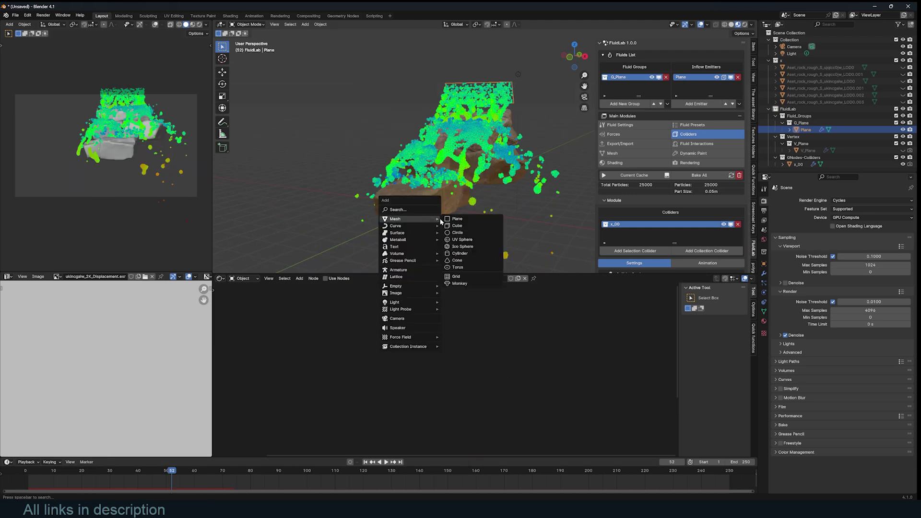
Add a ground plane beneath the rock pile and scale it up about 15 times.
{"action": "left_click", "coordinate": [462, 213]}
{"action": "key", "text": "s"}
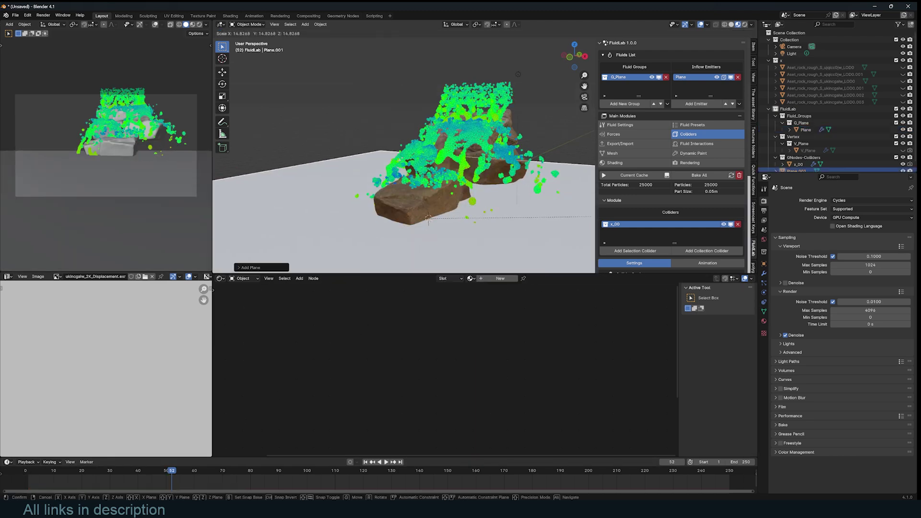
{"action": "scroll", "coordinate": [719, 214], "scroll_direction": "down", "scroll_amount": 2}
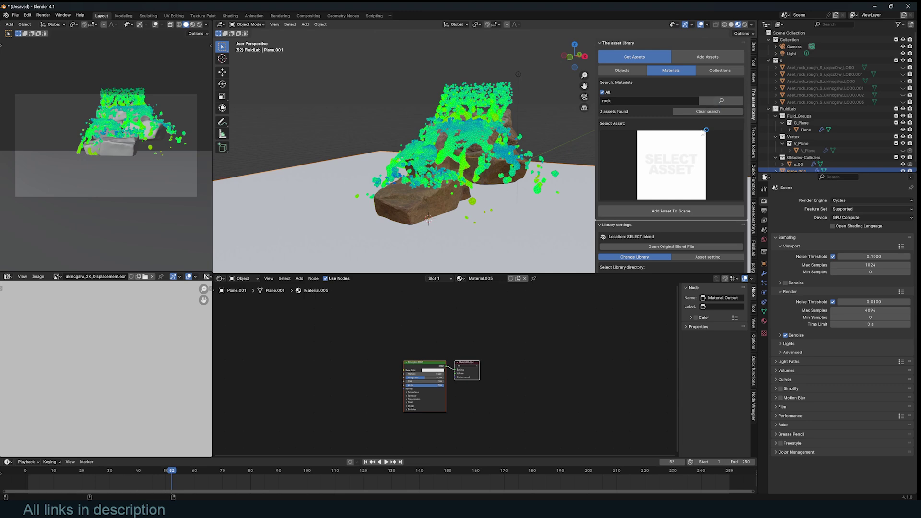
Apply the rock texture material from the asset library to the ground plane.
{"action": "left_click", "coordinate": [695, 163]}
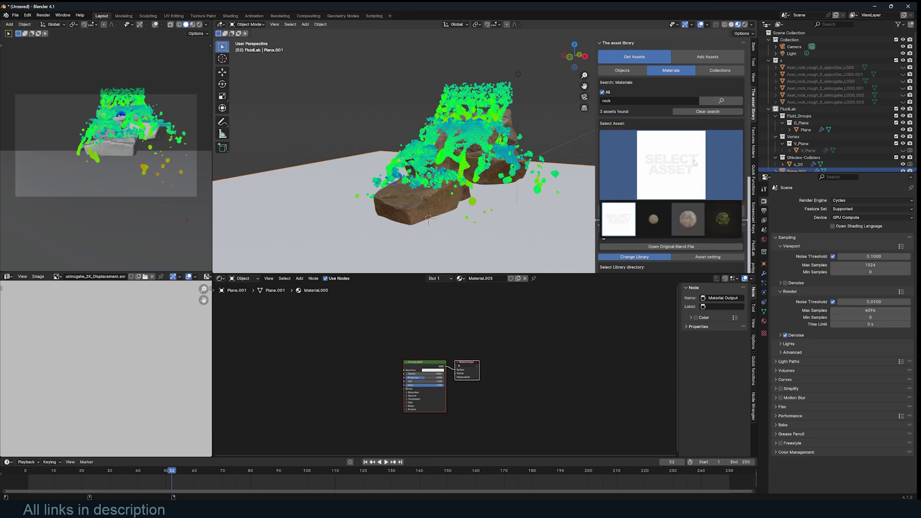
{"action": "left_click", "coordinate": [654, 219]}
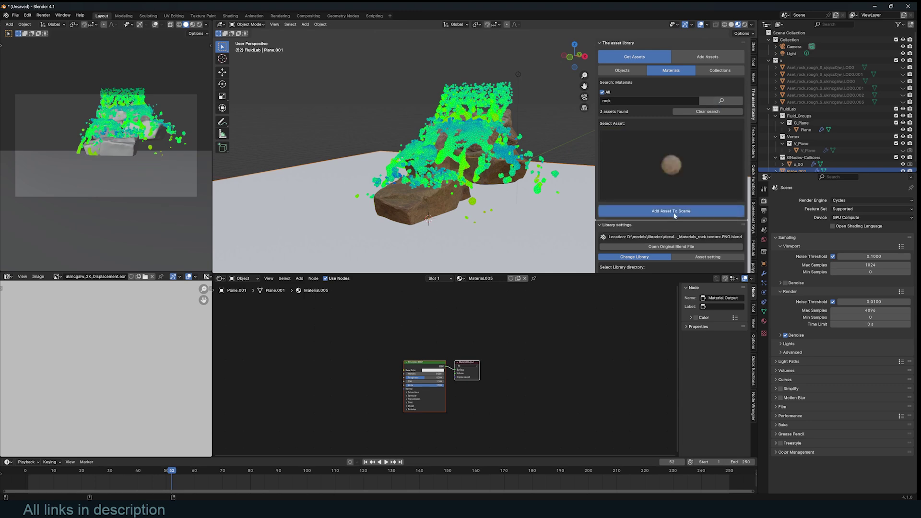
{"action": "left_click", "coordinate": [671, 211]}
Play the simulation and inspect the fluid running off the rocks onto the ground.
{"action": "key", "text": "space"}
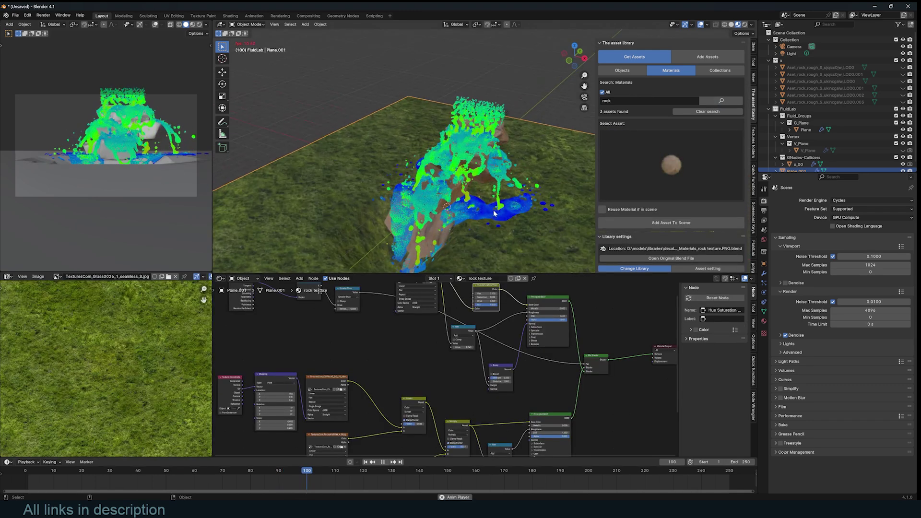
{"action": "middle_click_drag", "start_coordinate": [494, 213], "coordinate": [513, 205]}
{"action": "middle_click_drag", "start_coordinate": [465, 225], "coordinate": [455, 246]}
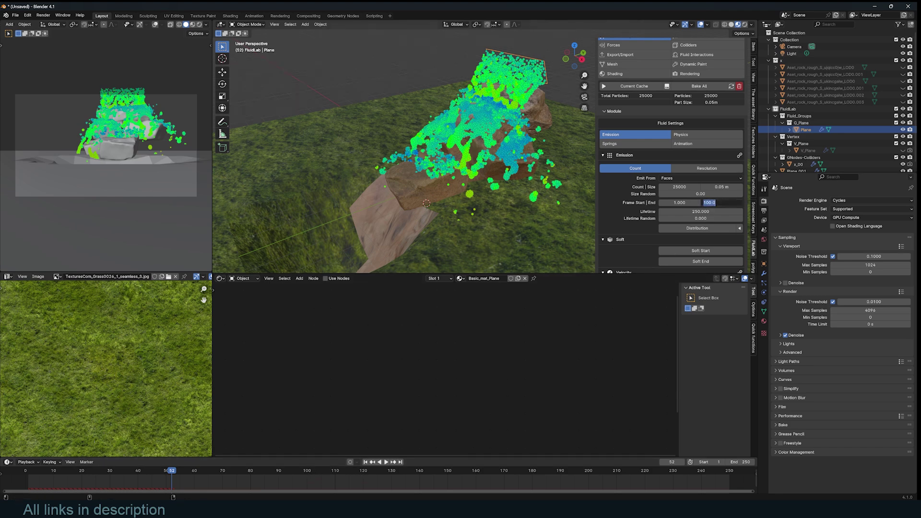
Set the plane emitter's emission end frame to 250 and particle count to 100000, play the simulation and collapse the Emission settings.
{"action": "key", "text": "Return"}
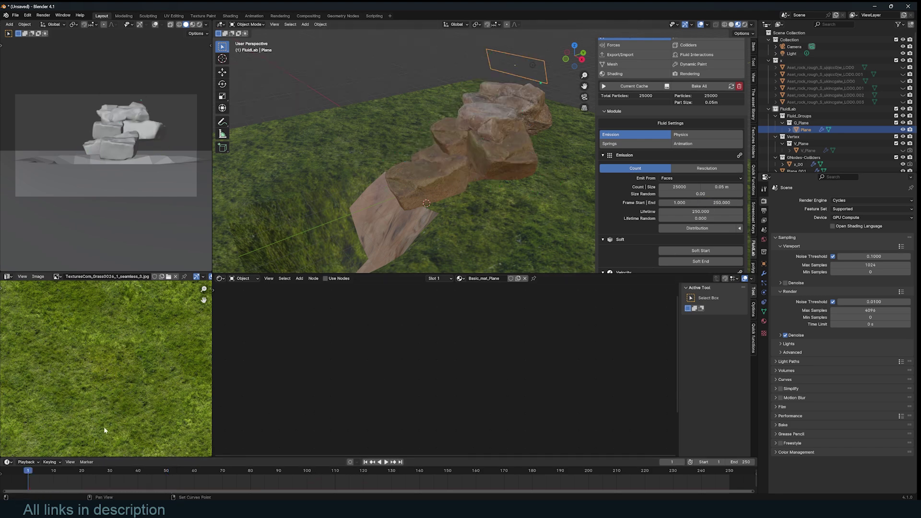
{"action": "middle_click_drag", "start_coordinate": [409, 173], "coordinate": [483, 154]}
{"action": "key", "text": "Escape"}
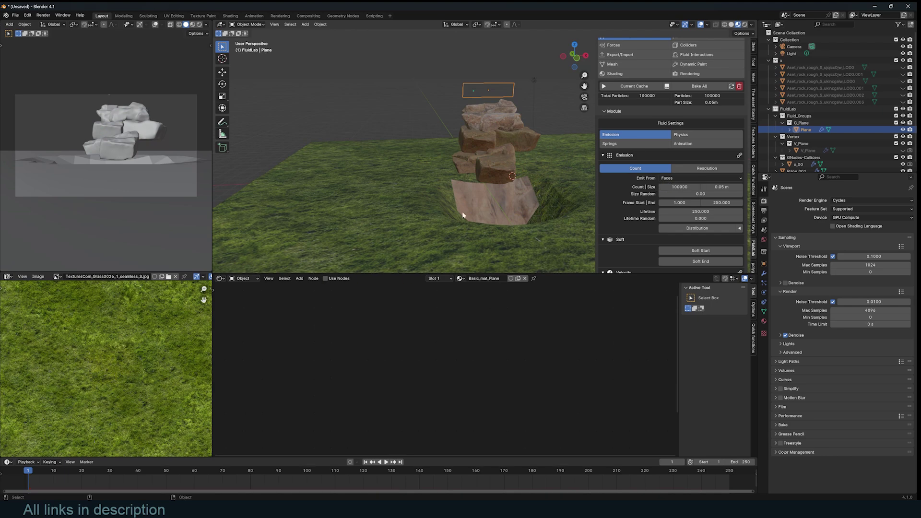
{"action": "middle_click_drag", "start_coordinate": [447, 213], "coordinate": [436, 214]}
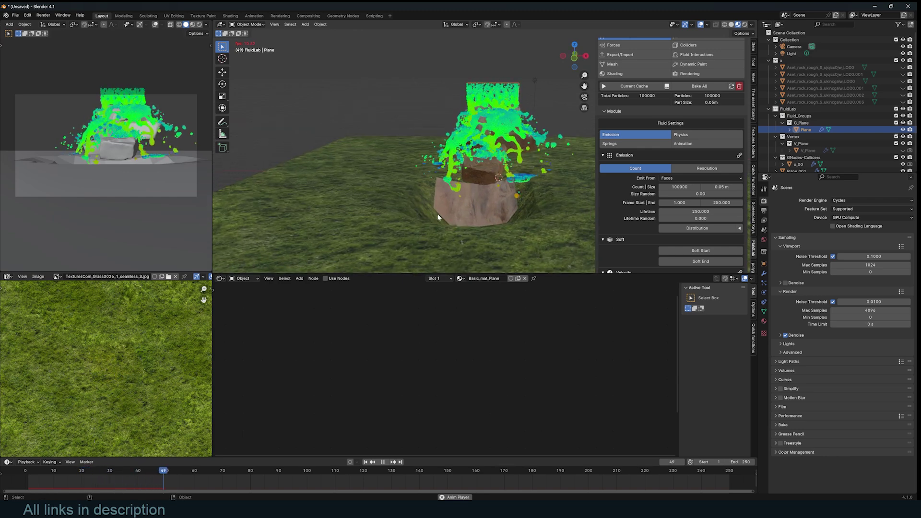
{"action": "key", "text": "space"}
{"action": "left_click", "coordinate": [603, 155]}
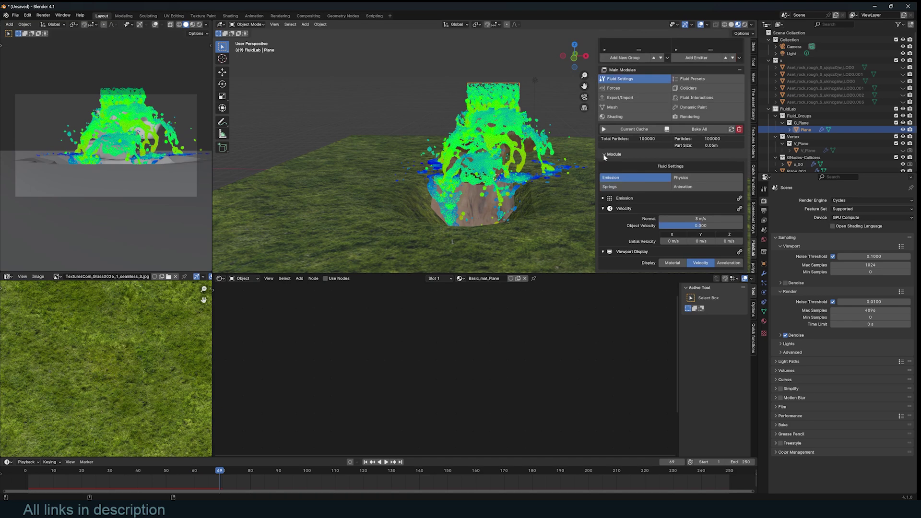
Collapse the Velocity settings and add a mesh to the G_Plane fluid group through the Mesh module.
{"action": "left_click", "coordinate": [603, 209]}
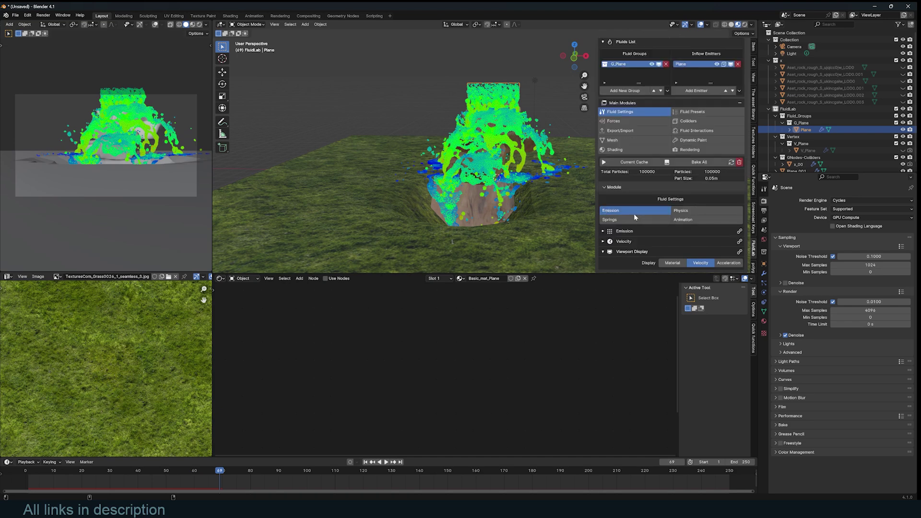
{"action": "left_click", "coordinate": [654, 139]}
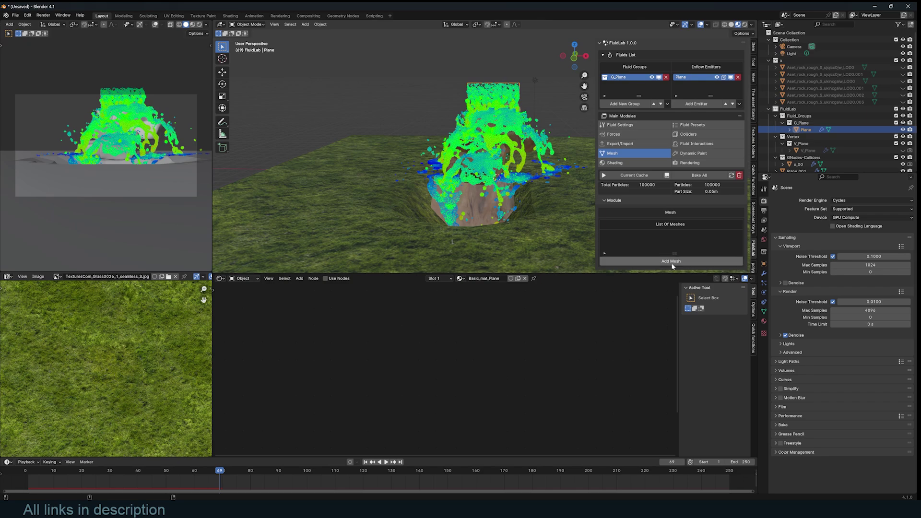
{"action": "left_click", "coordinate": [671, 262]}
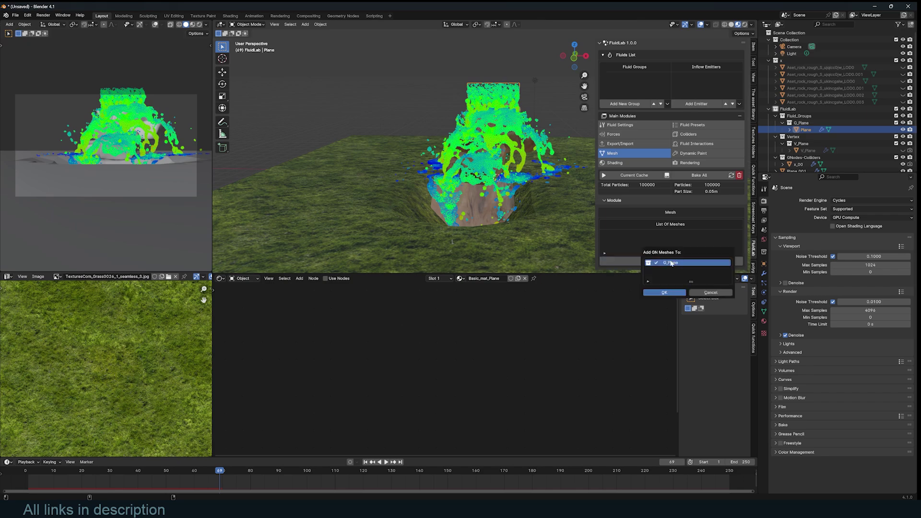
{"action": "left_click", "coordinate": [664, 293]}
{"action": "scroll", "coordinate": [485, 175], "scroll_direction": "up", "scroll_amount": 4}
{"action": "scroll", "coordinate": [427, 140], "scroll_direction": "down", "scroll_amount": 4}
{"action": "scroll", "coordinate": [403, 153], "scroll_direction": "up", "scroll_amount": 4}
{"action": "middle_click_drag", "start_coordinate": [427, 140], "coordinate": [486, 158]}
{"action": "scroll", "coordinate": [476, 157], "scroll_direction": "up", "scroll_amount": 2}
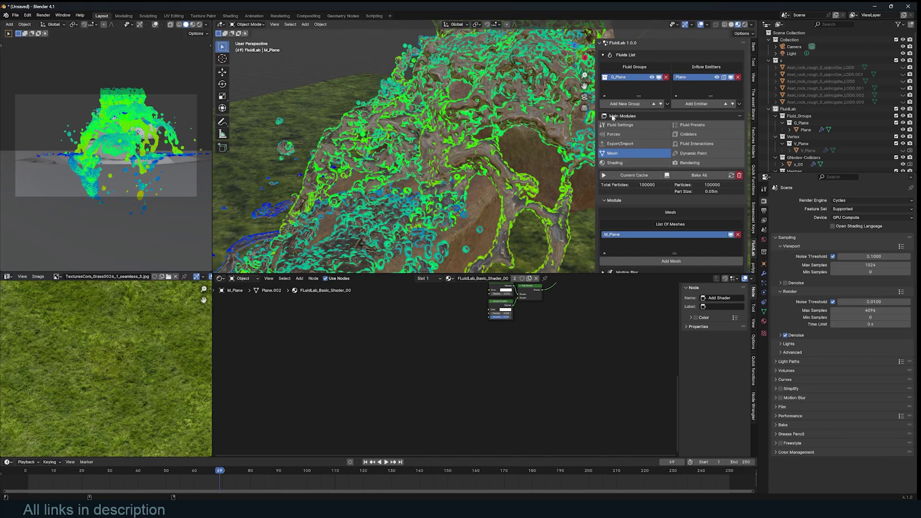
Hide the G_Plane fluid group's particles in the viewport, leaving the generated fluid mesh shown.
{"action": "left_click", "coordinate": [652, 77]}
{"action": "scroll", "coordinate": [507, 120], "scroll_direction": "down", "scroll_amount": 3}
{"action": "middle_click_drag", "start_coordinate": [508, 120], "coordinate": [576, 137]}
Play the simulation from the first frame and inspect the meshed water flowing over the rocks.
{"action": "key", "text": "shift+Left"}
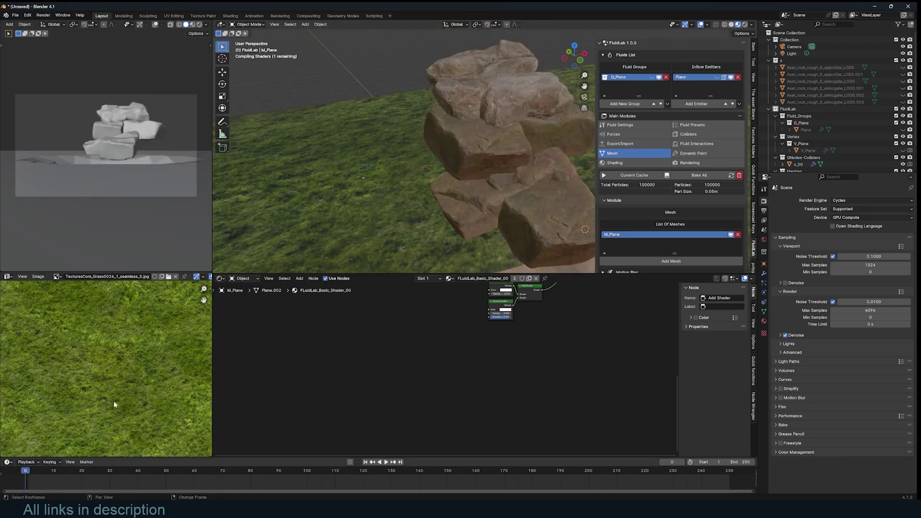
{"action": "middle_click_drag", "start_coordinate": [425, 189], "coordinate": [366, 183]}
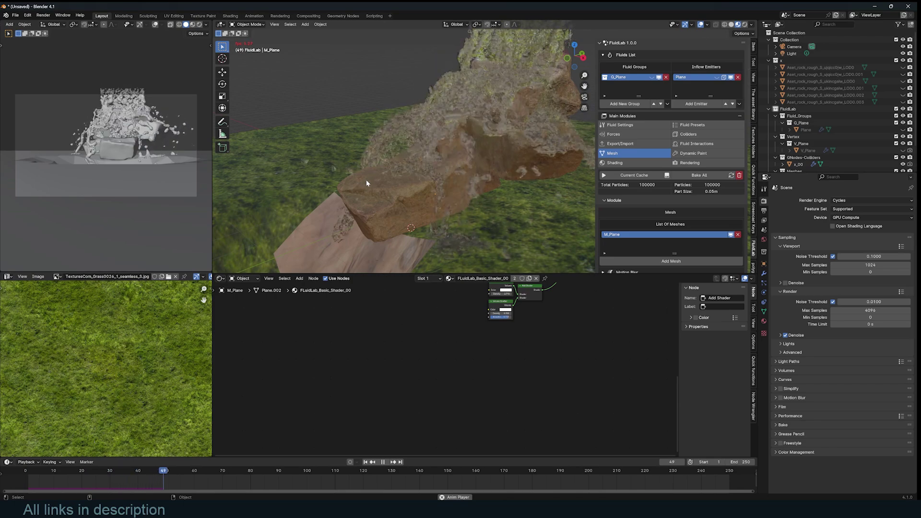
{"action": "key", "text": "space"}
{"action": "middle_click_drag", "start_coordinate": [404, 167], "coordinate": [484, 147]}
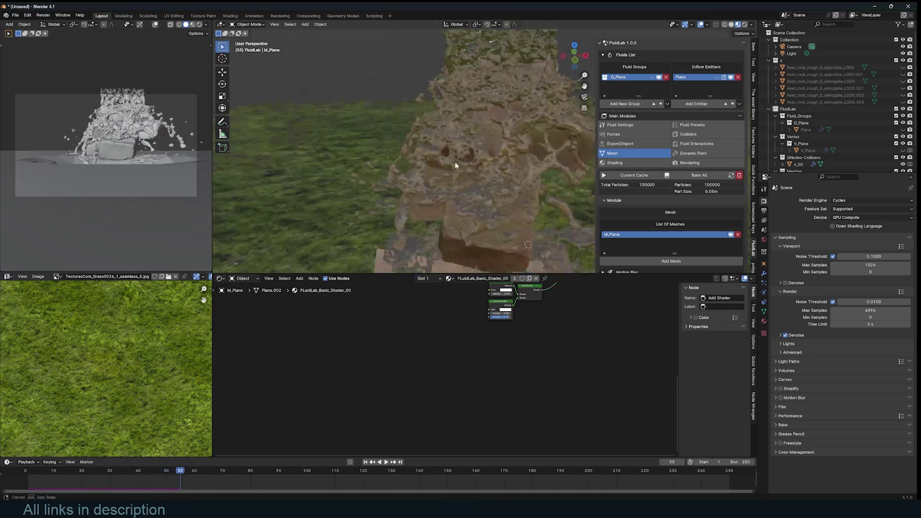